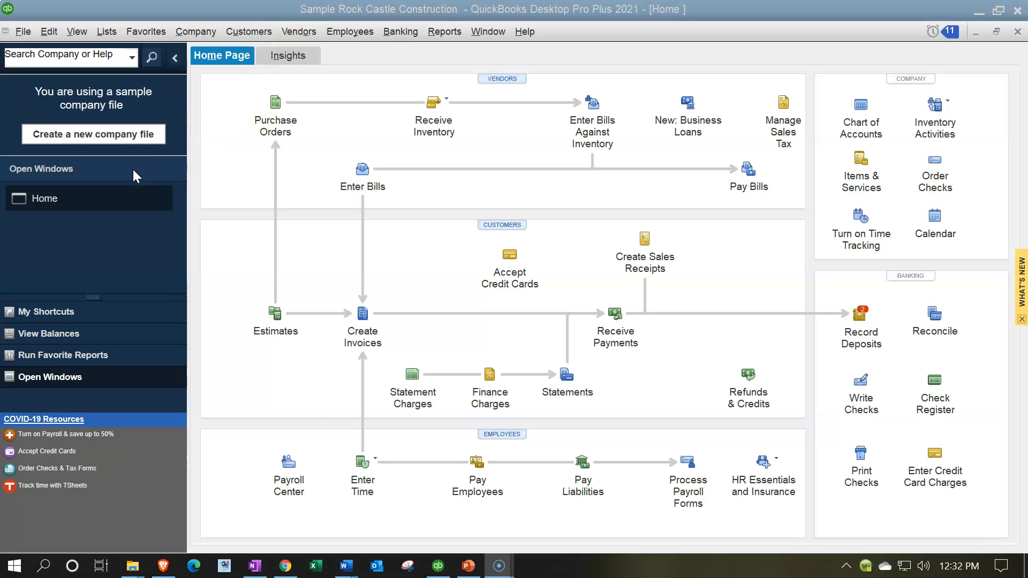
# Show the open window list and open the Chart of Accounts.
pyautogui.click(80, 33)
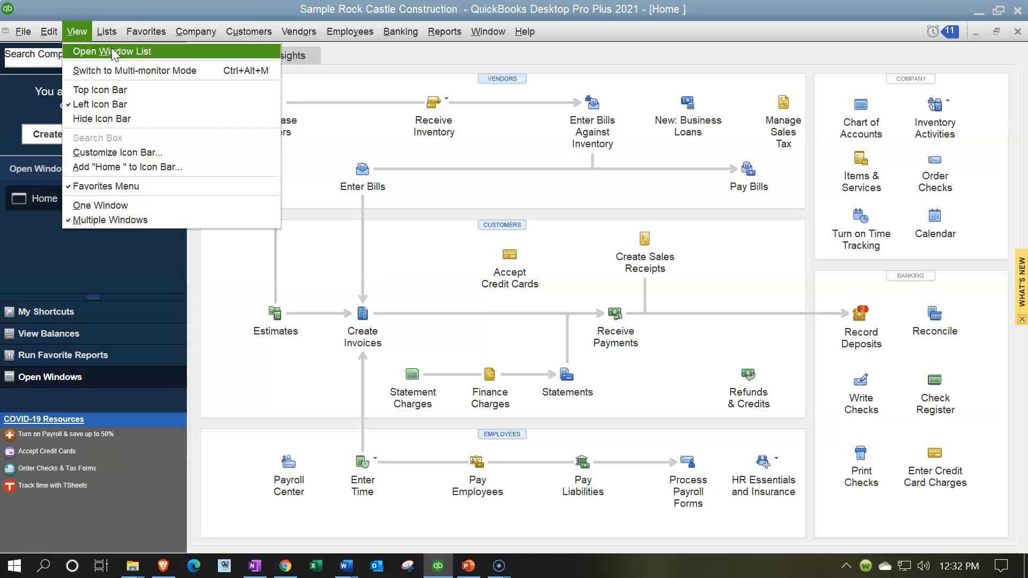
pyautogui.click(112, 51)
pyautogui.click(106, 32)
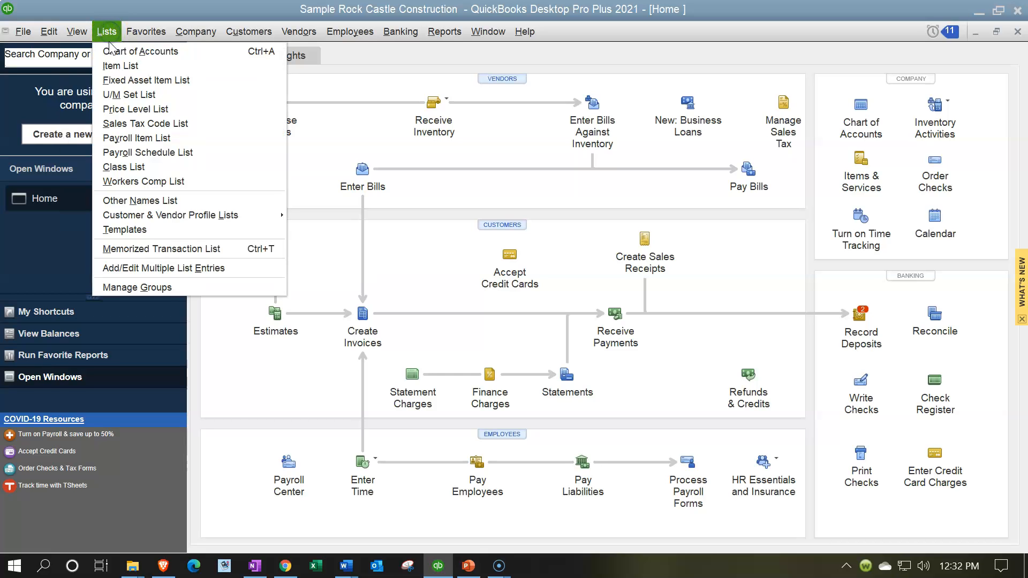
pyautogui.click(113, 52)
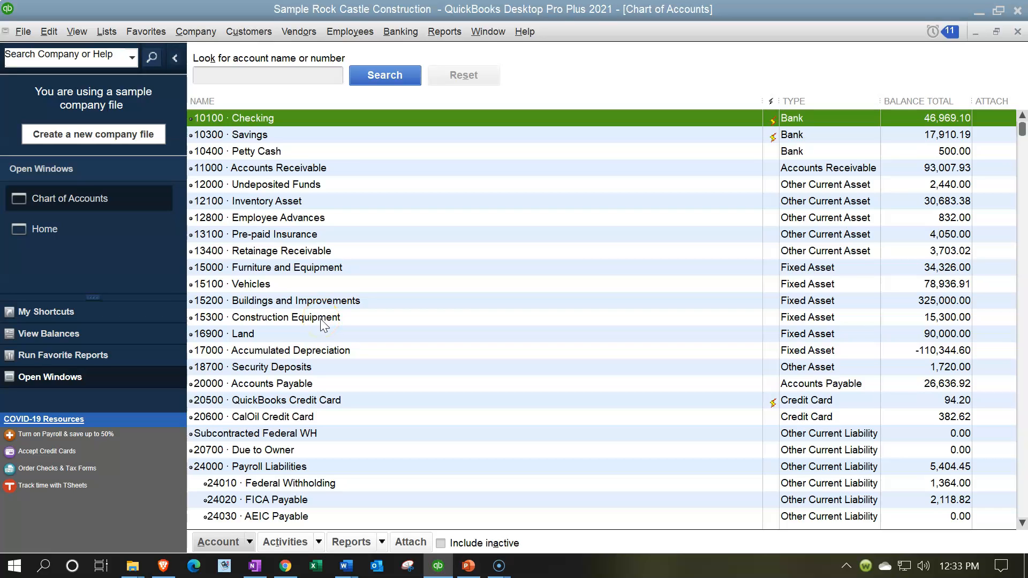
pyautogui.scroll(-2, 320, 319)
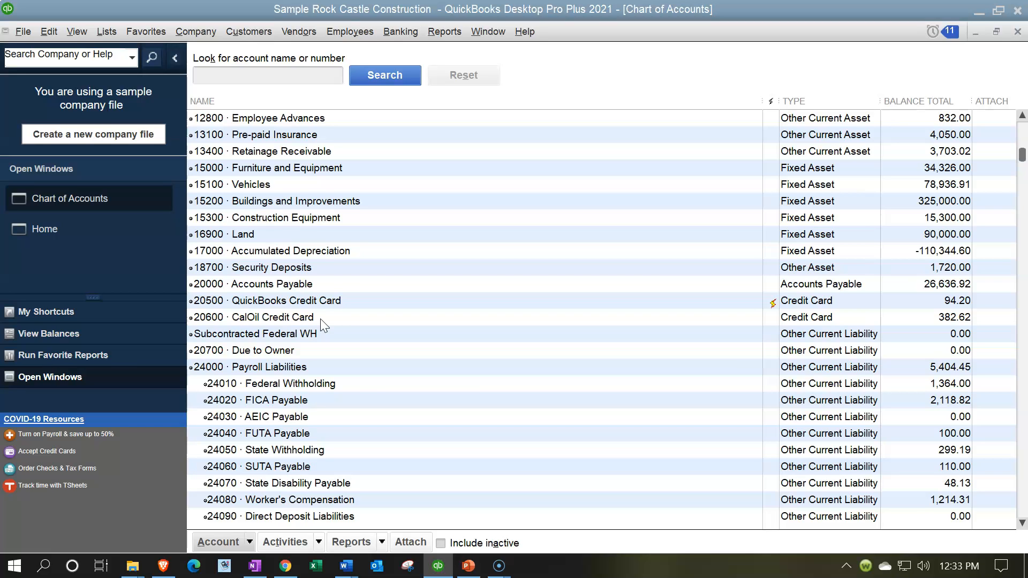
pyautogui.click(22, 33)
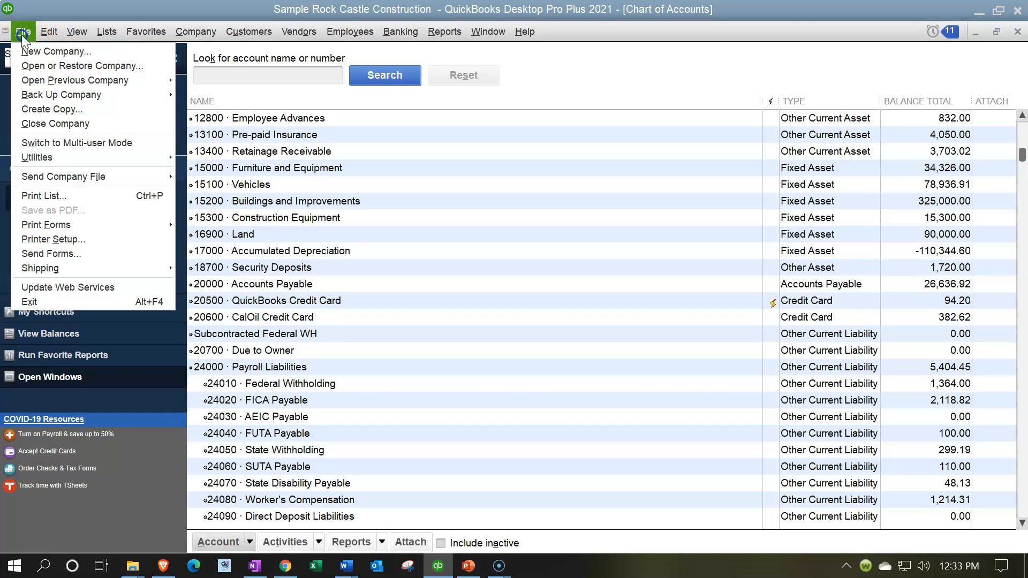
pyautogui.moveTo(155, 95)
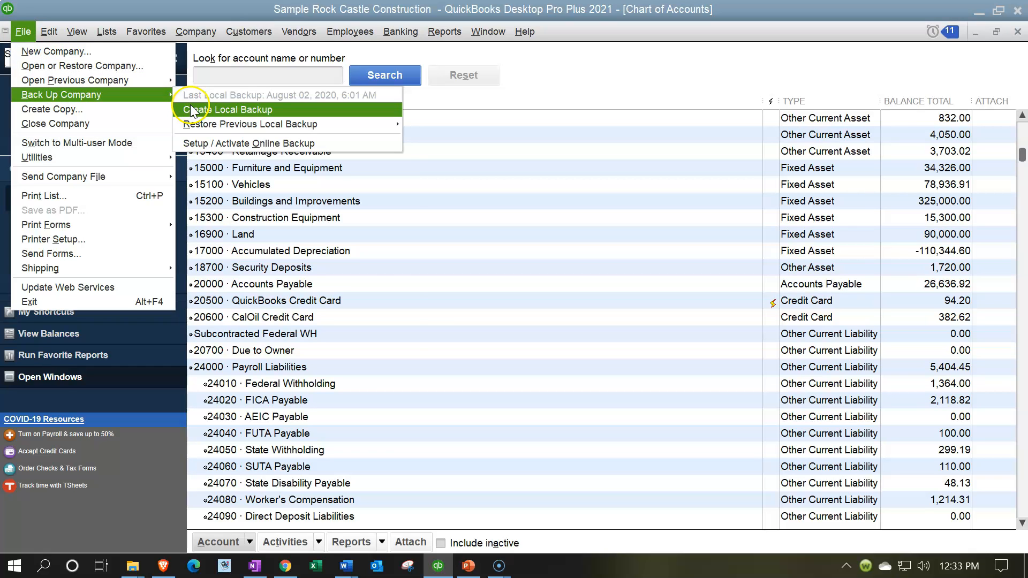
pyautogui.click(222, 9)
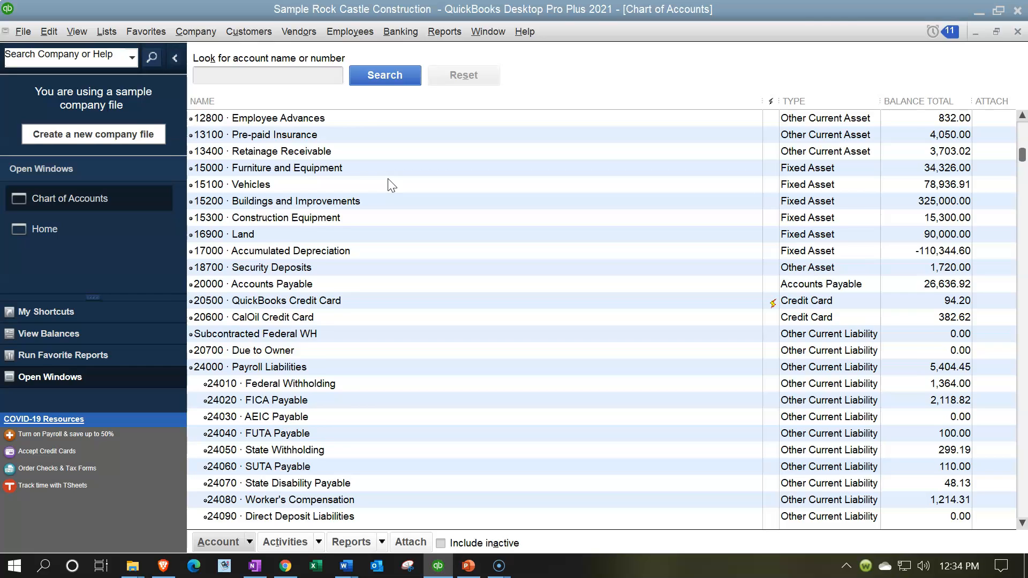
pyautogui.scroll(2, 391, 185)
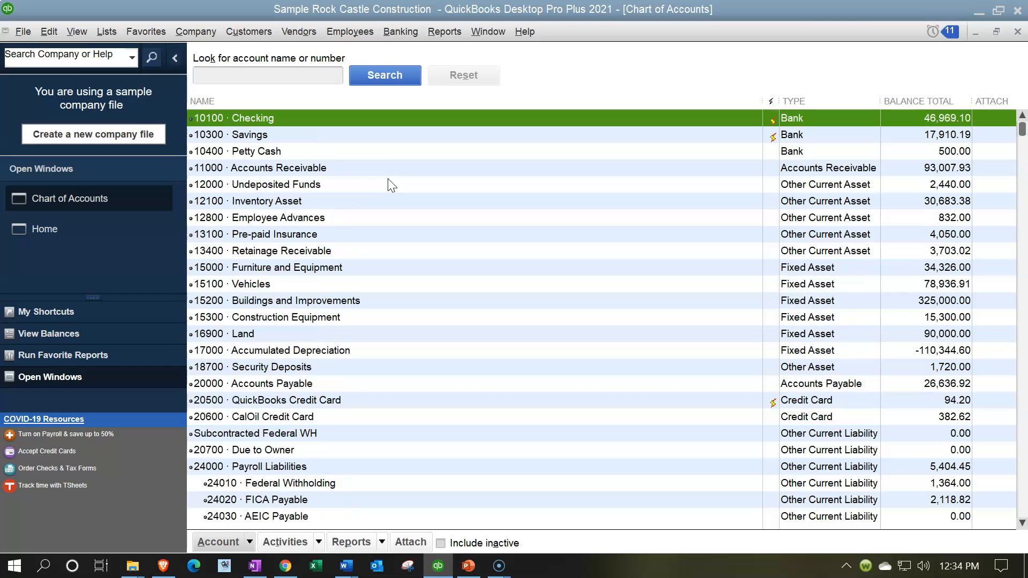
# Start an export of lists to IIF files with only the Chart of Accounts selected.
pyautogui.click(26, 35)
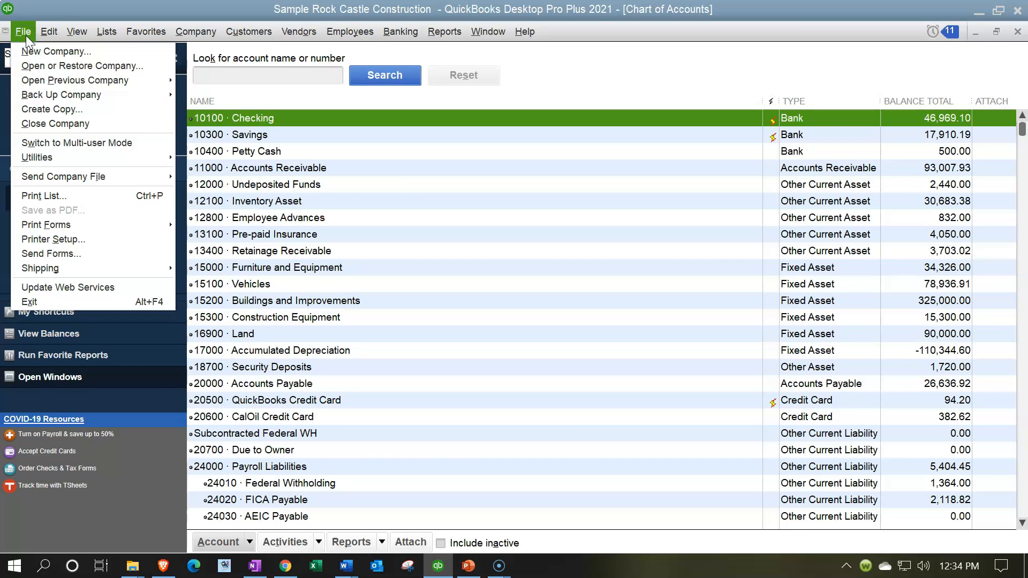
pyautogui.click(75, 161)
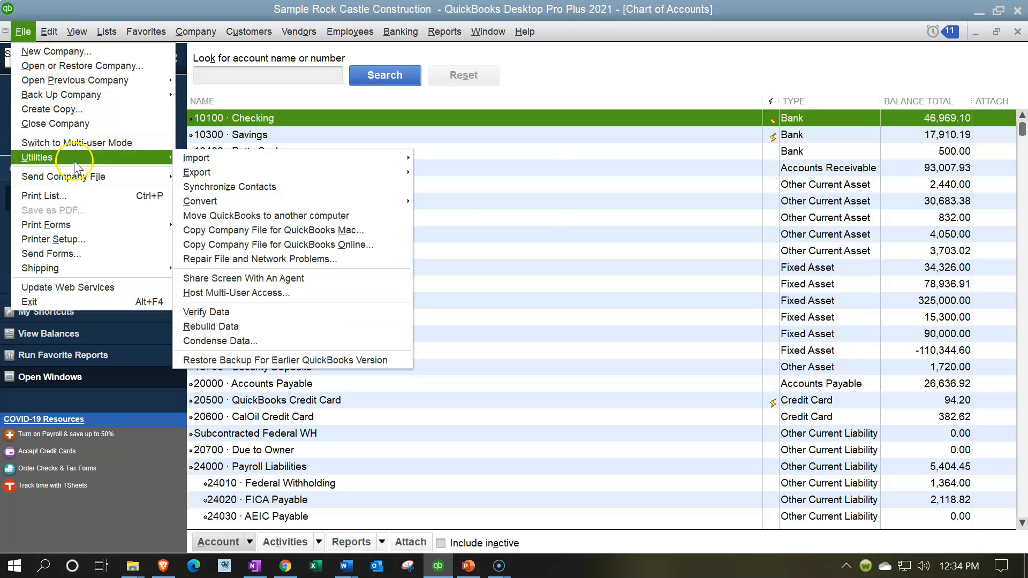
pyautogui.moveTo(220, 173)
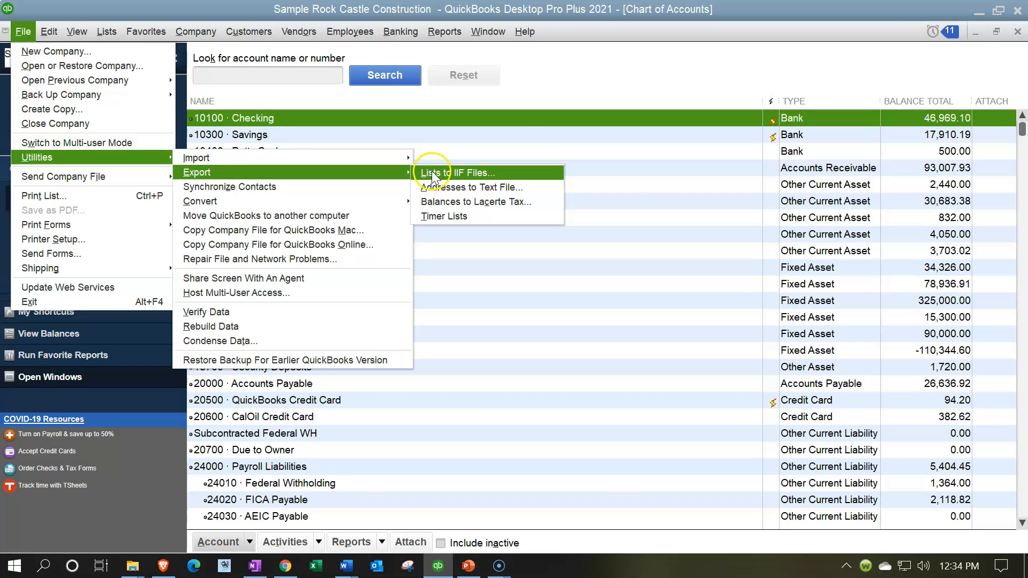
pyautogui.click(498, 171)
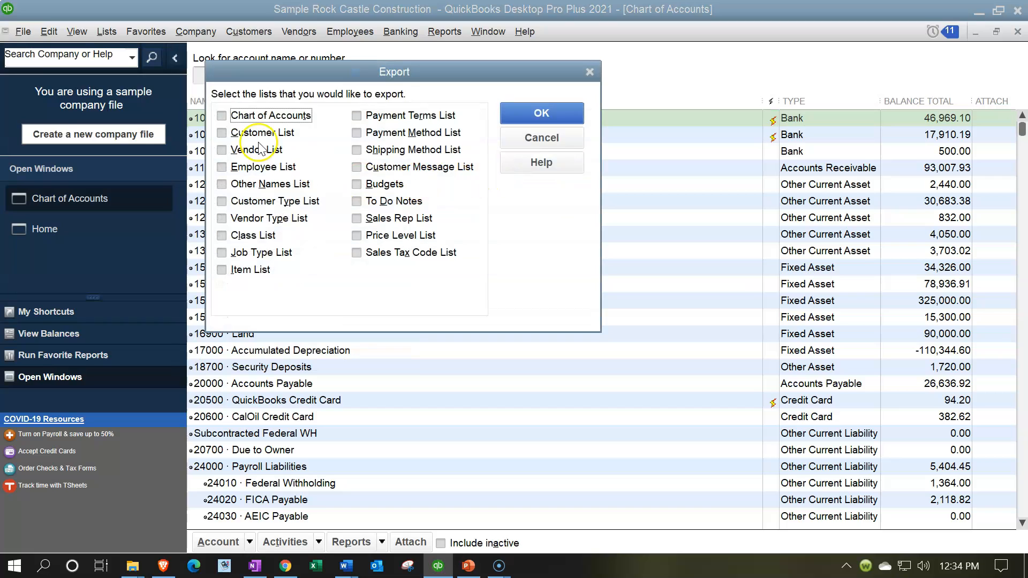
pyautogui.click(221, 116)
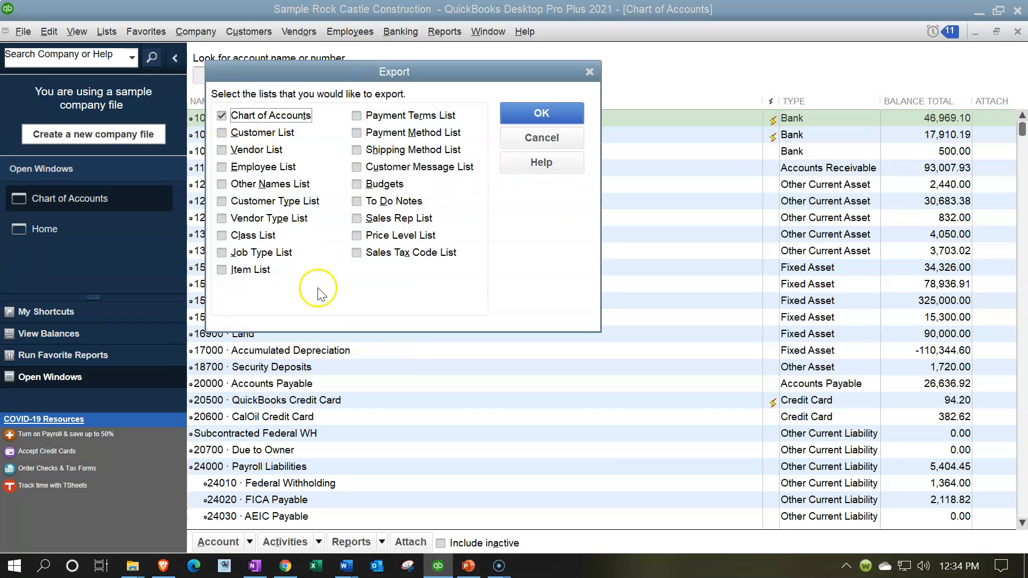
pyautogui.click(509, 114)
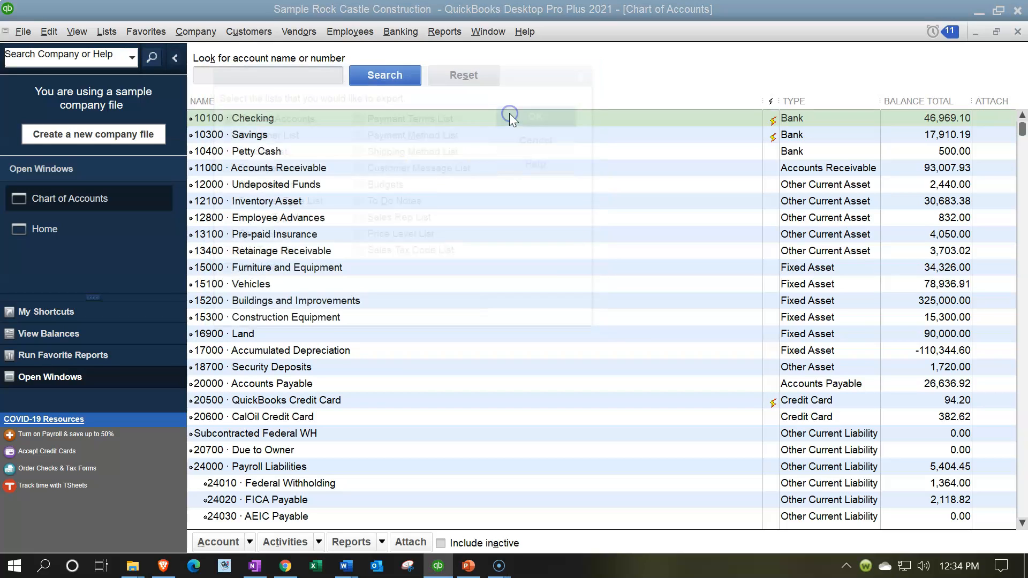
# Save the export to the Desktop as an IIF file named Chart of Accounts.IIF.
pyautogui.click(372, 256)
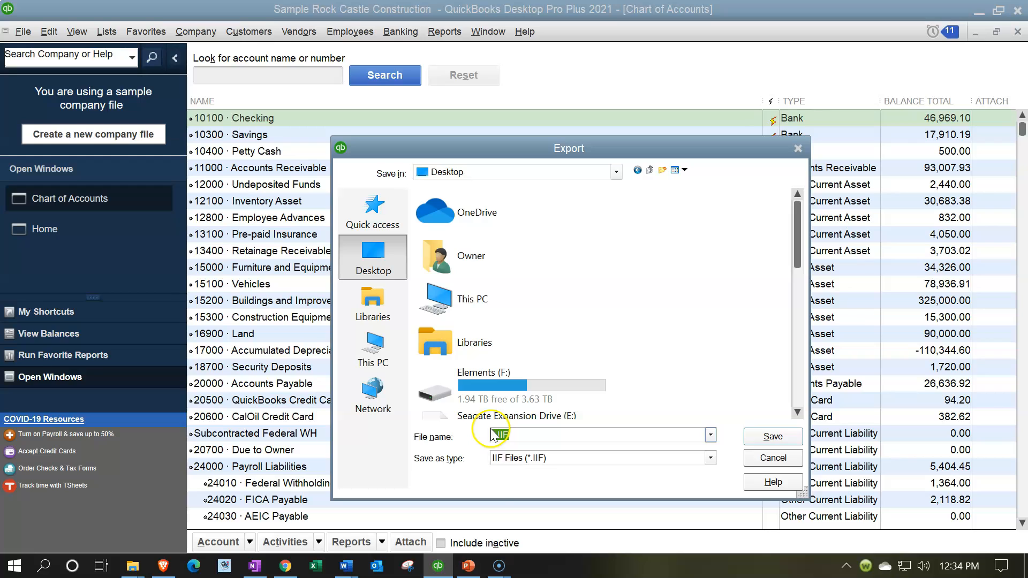
pyautogui.click(491, 434)
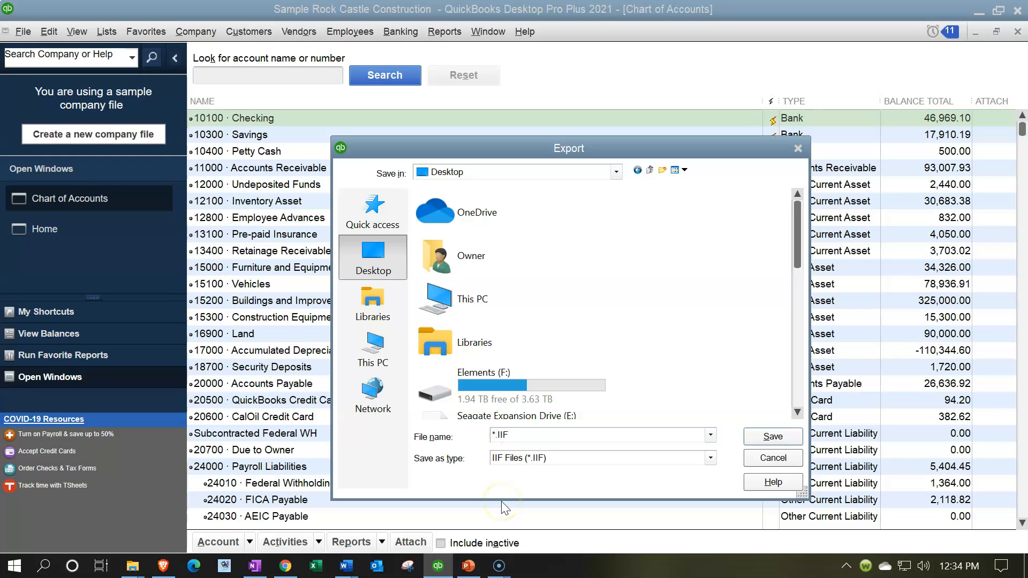
pyautogui.press('Delete')
pyautogui.write('Chart of Accounts')
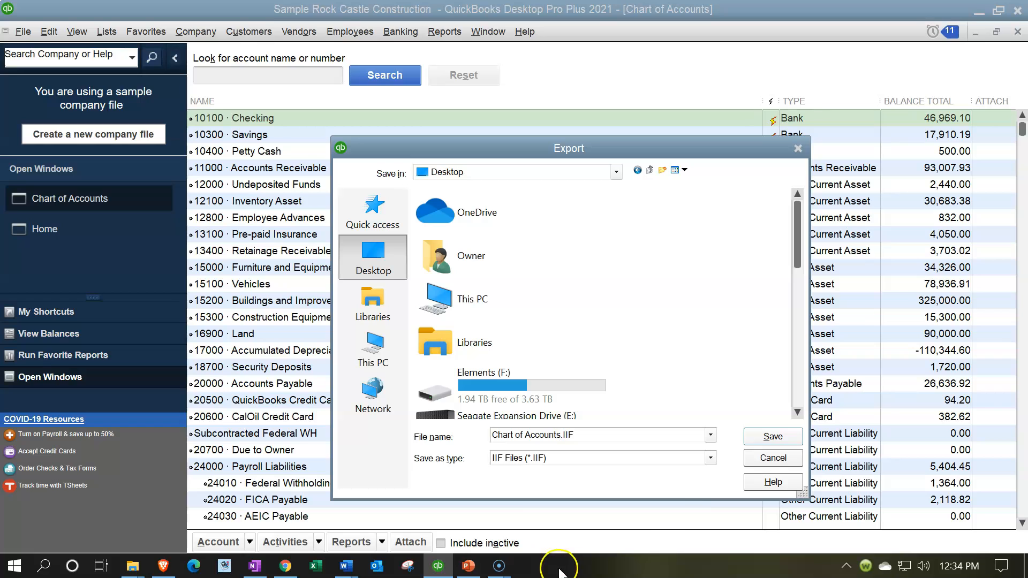
pyautogui.click(765, 438)
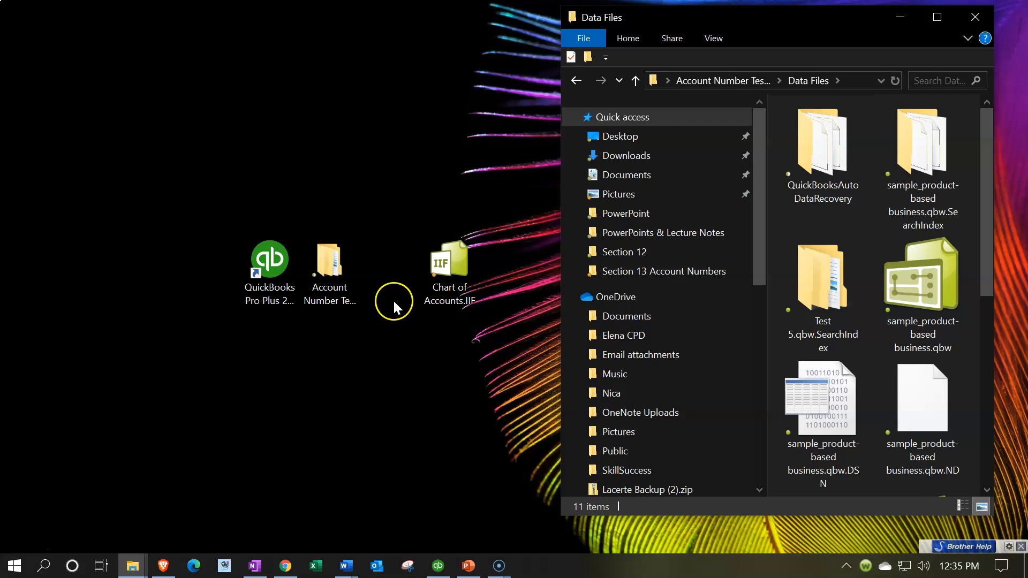
# Switch to Excel with a new blank workbook and dock its window to the left half of the desktop.
pyautogui.click(257, 287)
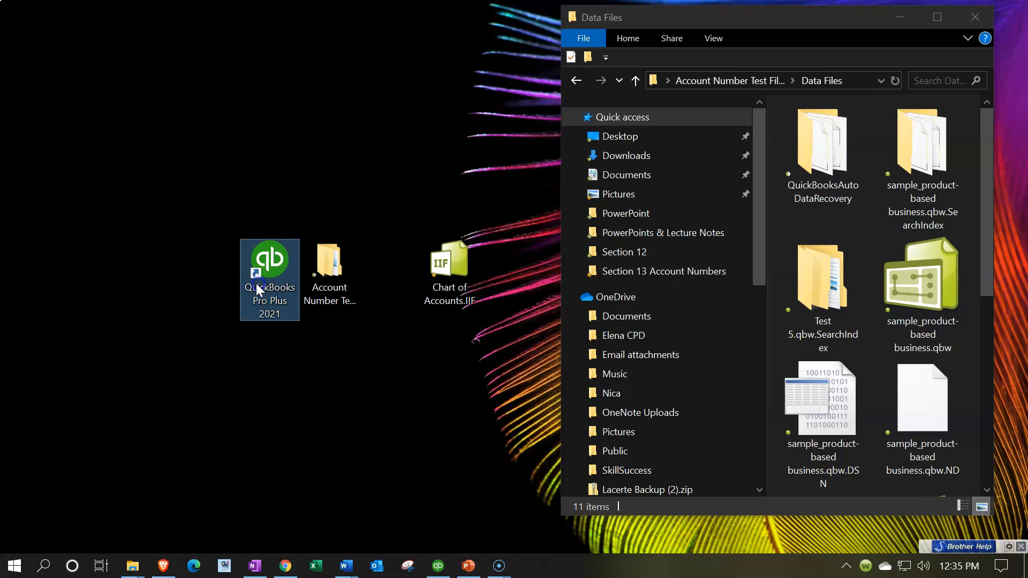
pyautogui.click(448, 257)
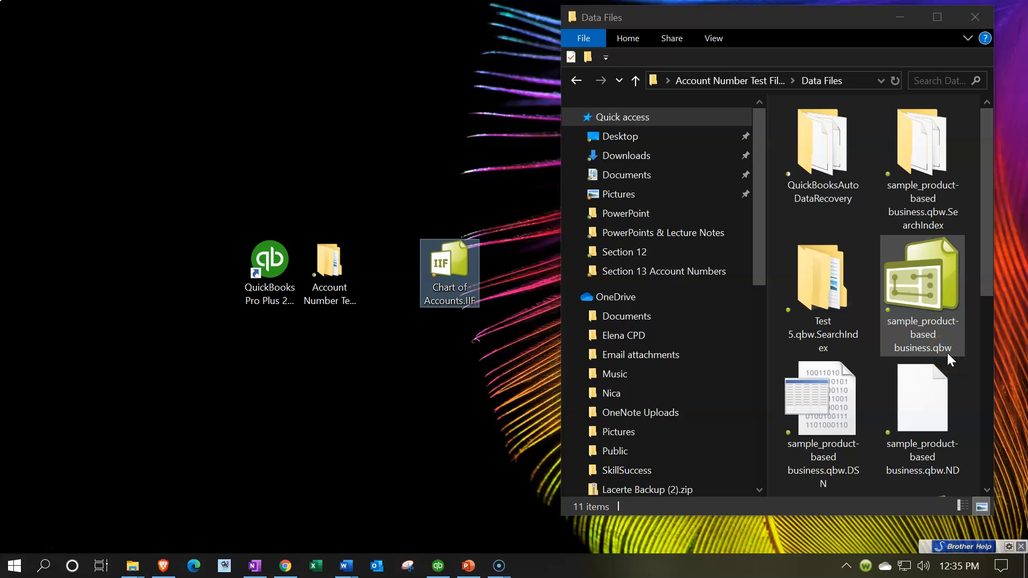
pyautogui.moveTo(455, 274)
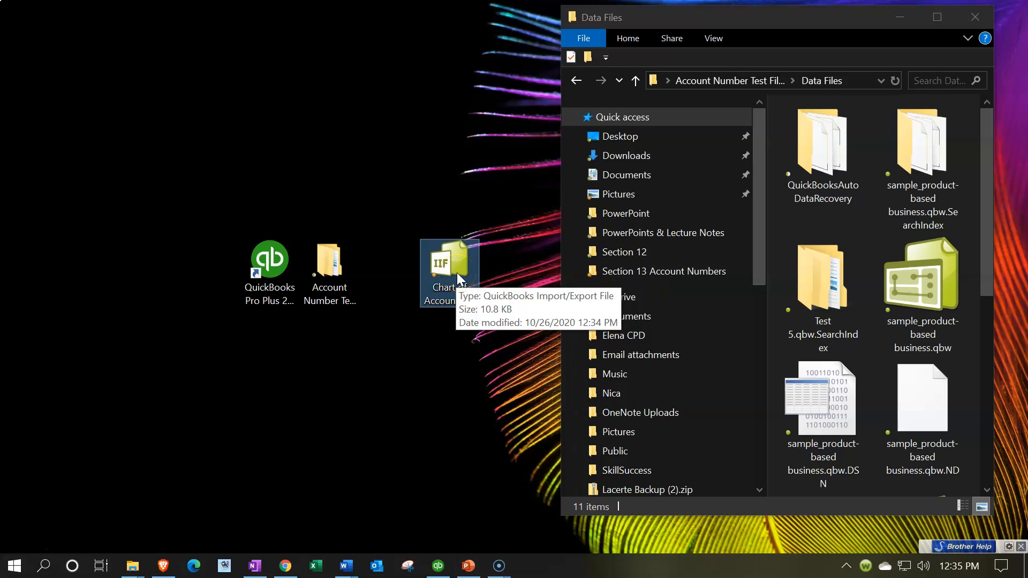
pyautogui.click(318, 566)
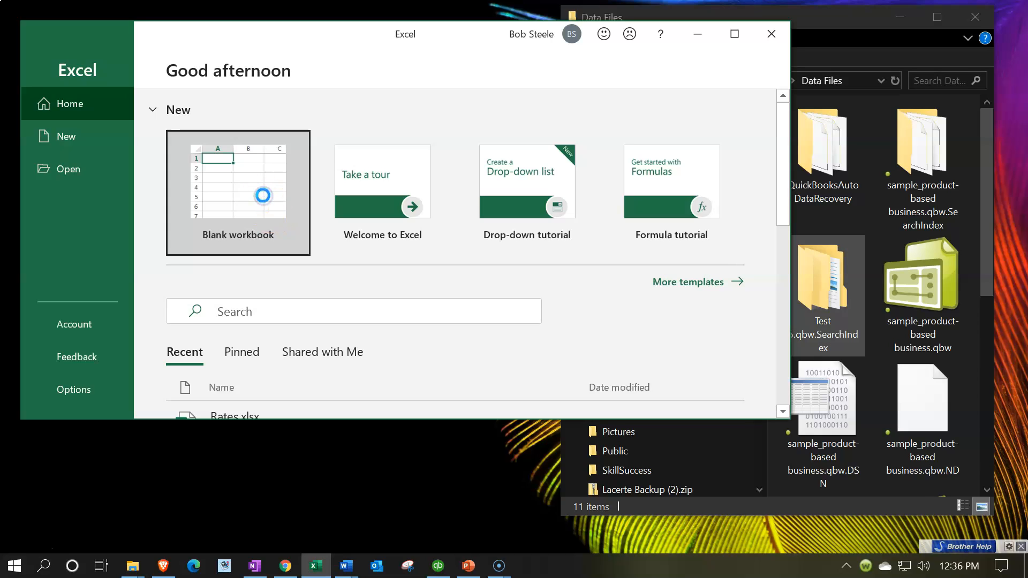
pyautogui.click(264, 195)
pyautogui.moveTo(495, 32); pyautogui.dragTo(1, 32)
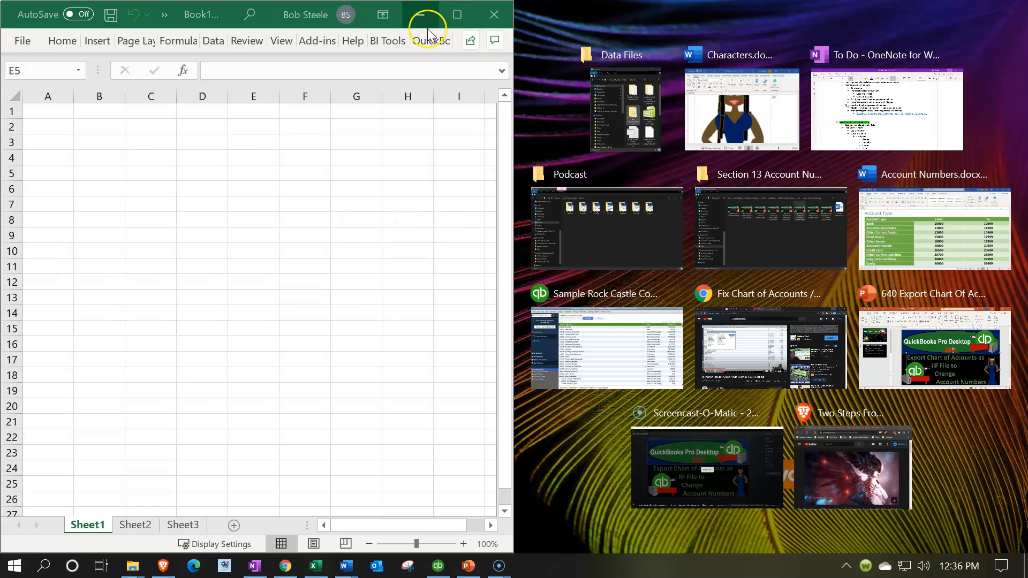
pyautogui.click(420, 252)
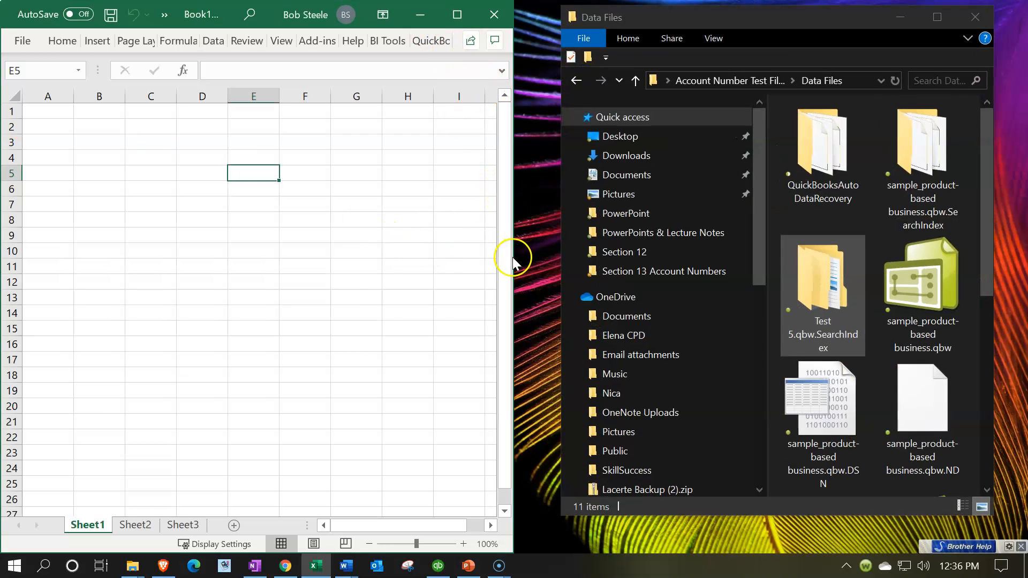
# Open the desktop file Chart of Accounts.IIF in Excel, close the blank workbook and maximize the IIF file's window.
pyautogui.moveTo(515, 258); pyautogui.dragTo(109, 172)
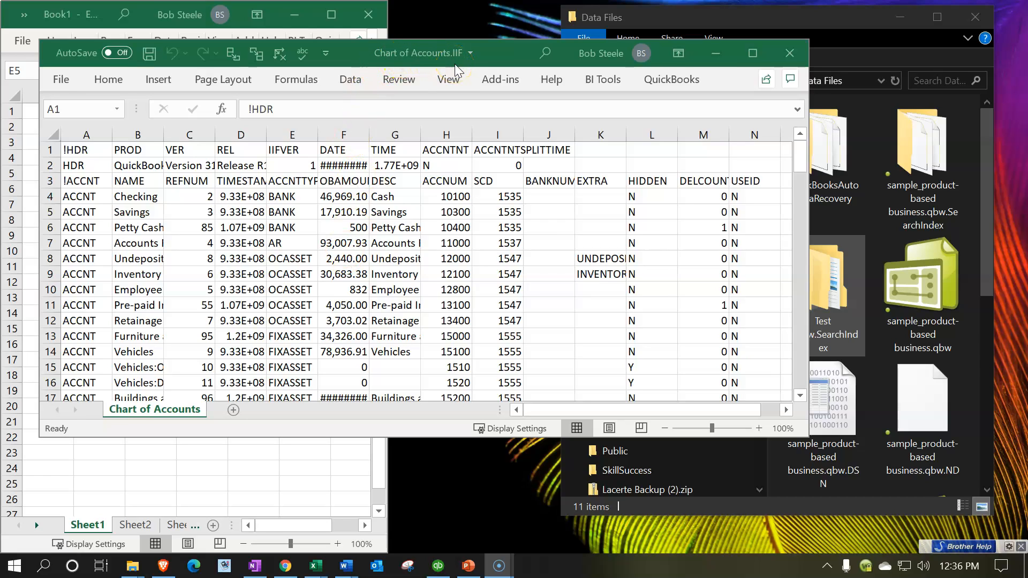
pyautogui.click(305, 506)
pyautogui.click(369, 14)
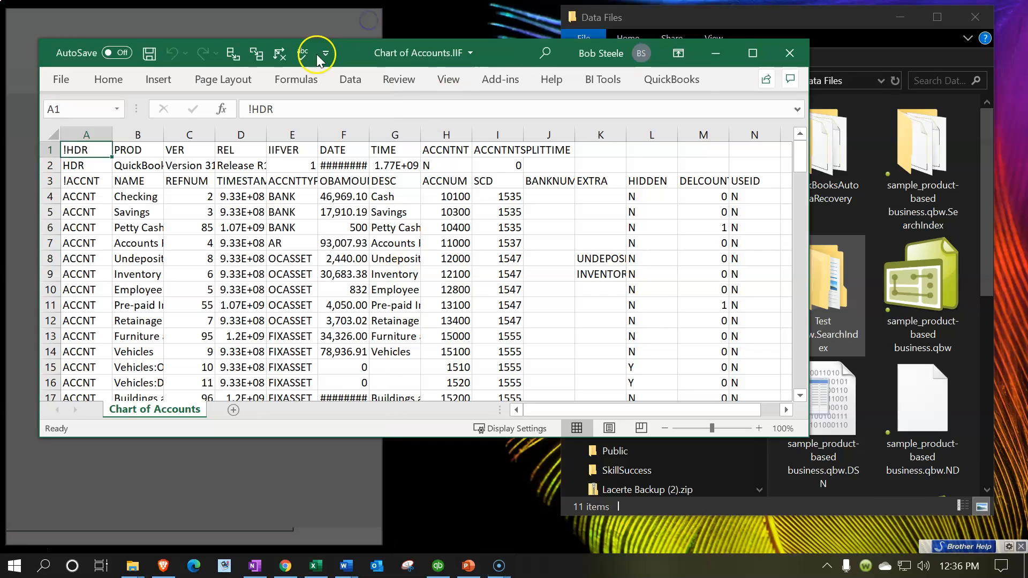
pyautogui.click(749, 52)
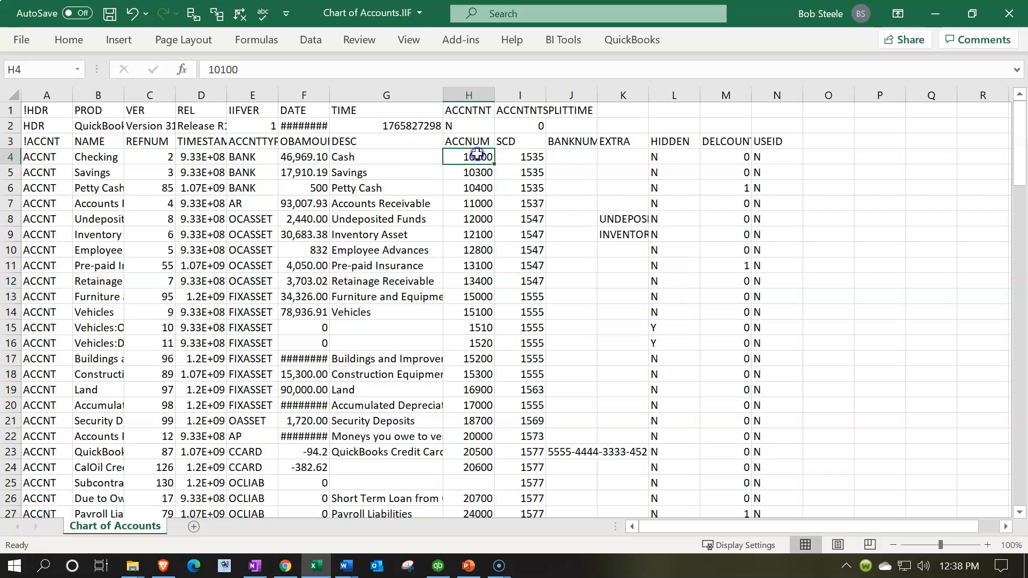
# Widen column B to fit more of the account names and hide column A.
pyautogui.moveTo(124, 94); pyautogui.dragTo(181, 92)
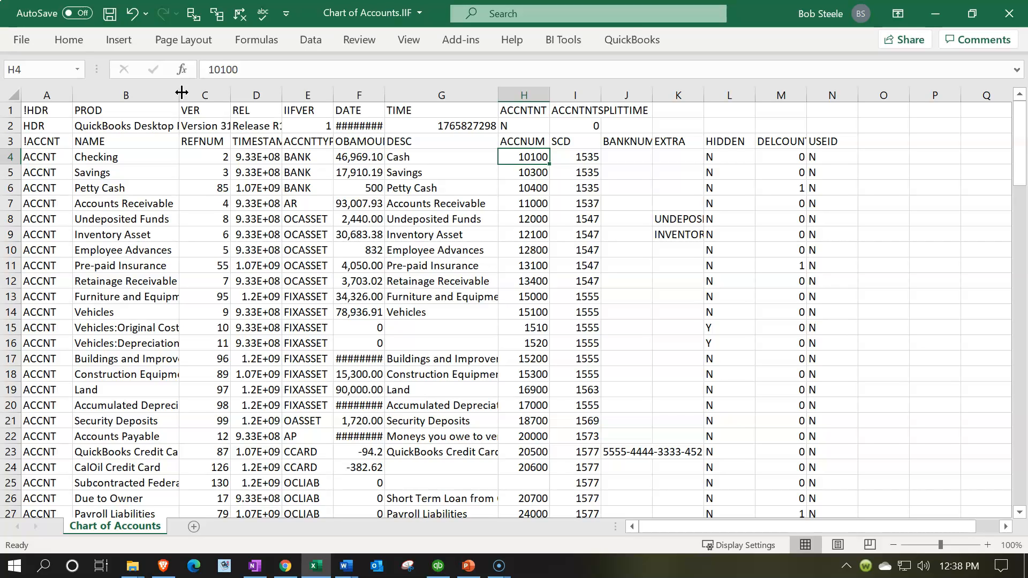
pyautogui.press('F10')
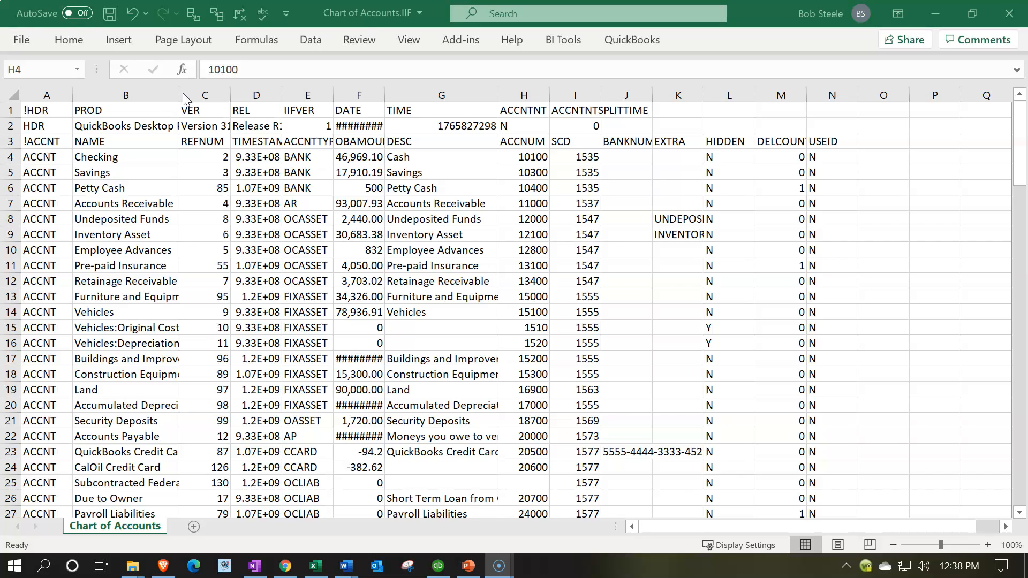
pyautogui.click(56, 96)
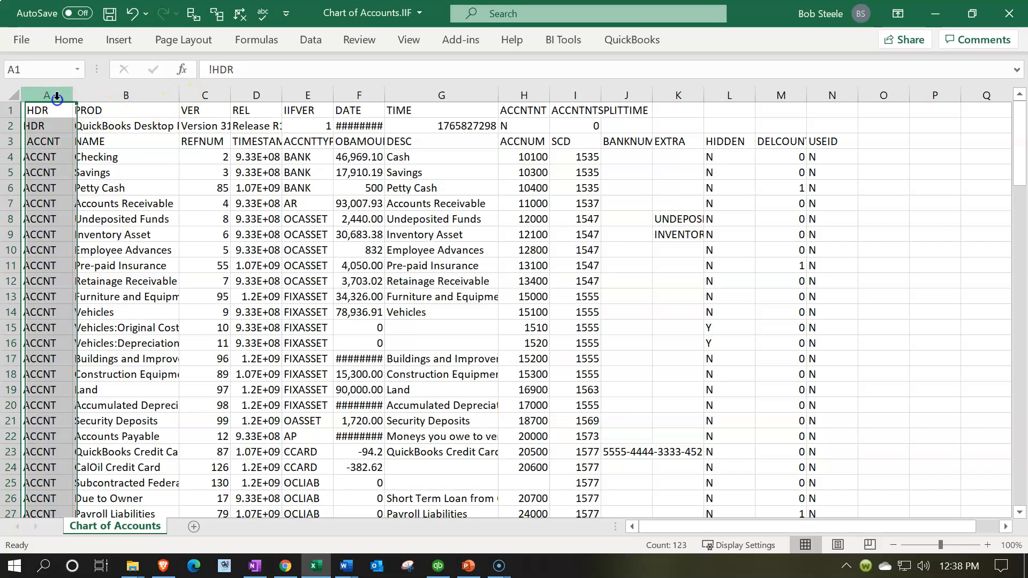
pyautogui.rightClick(44, 155)
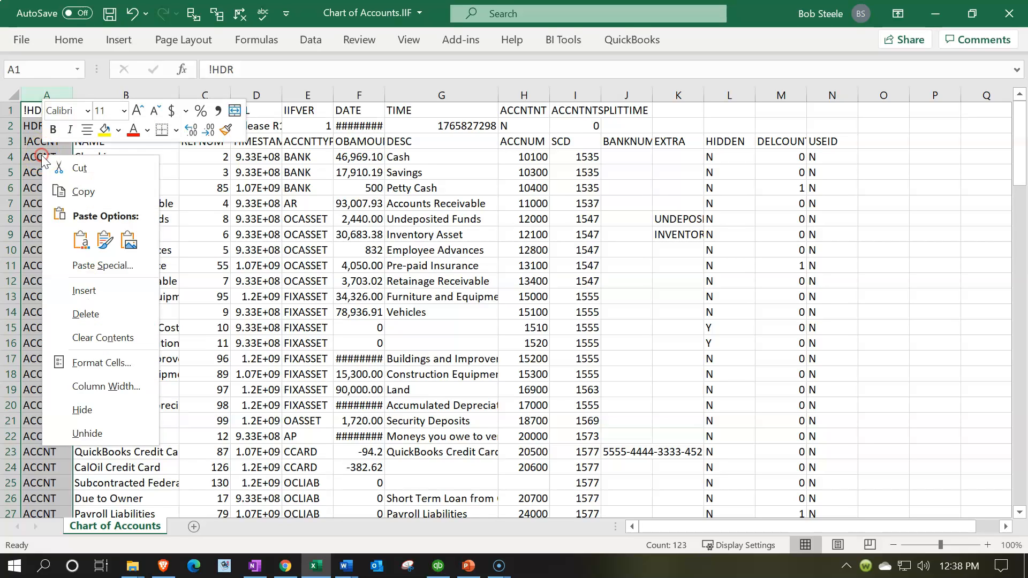
pyautogui.click(100, 417)
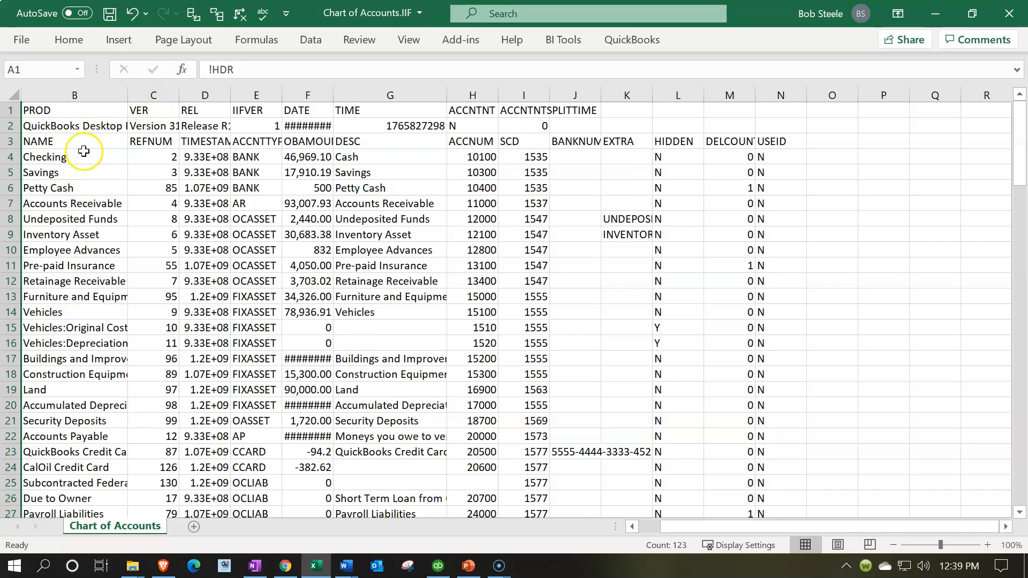
# Hide columns C and D, which hold the reference numbers and timestamps.
pyautogui.click(145, 92)
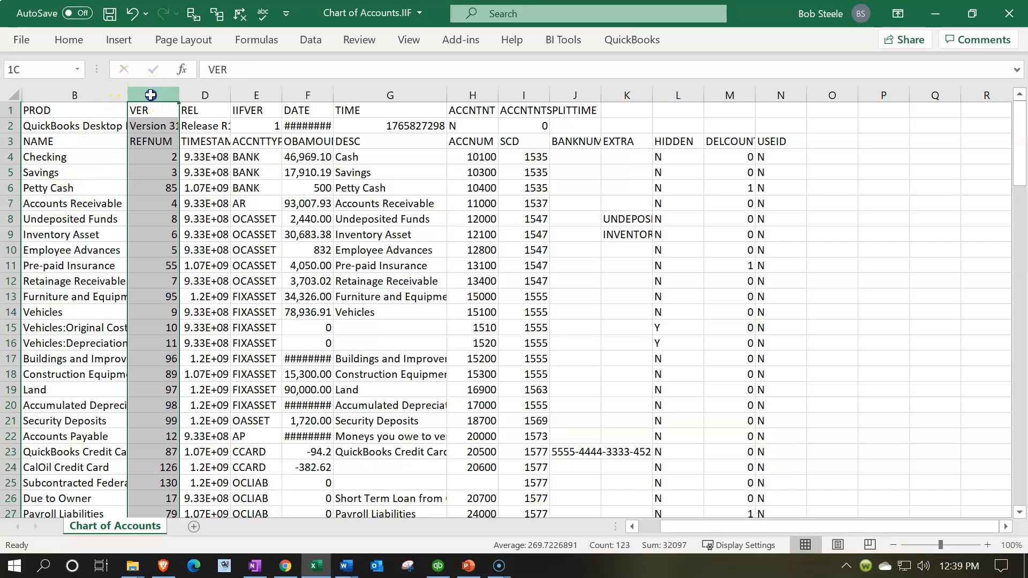
pyautogui.moveTo(150, 95); pyautogui.dragTo(195, 95)
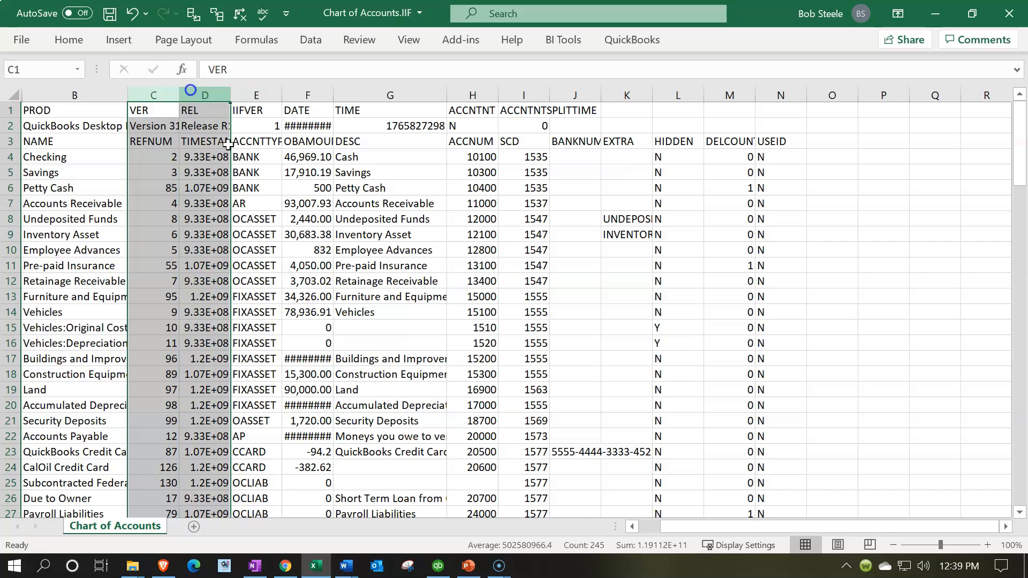
pyautogui.moveTo(168, 95); pyautogui.dragTo(191, 97)
pyautogui.rightClick(191, 144)
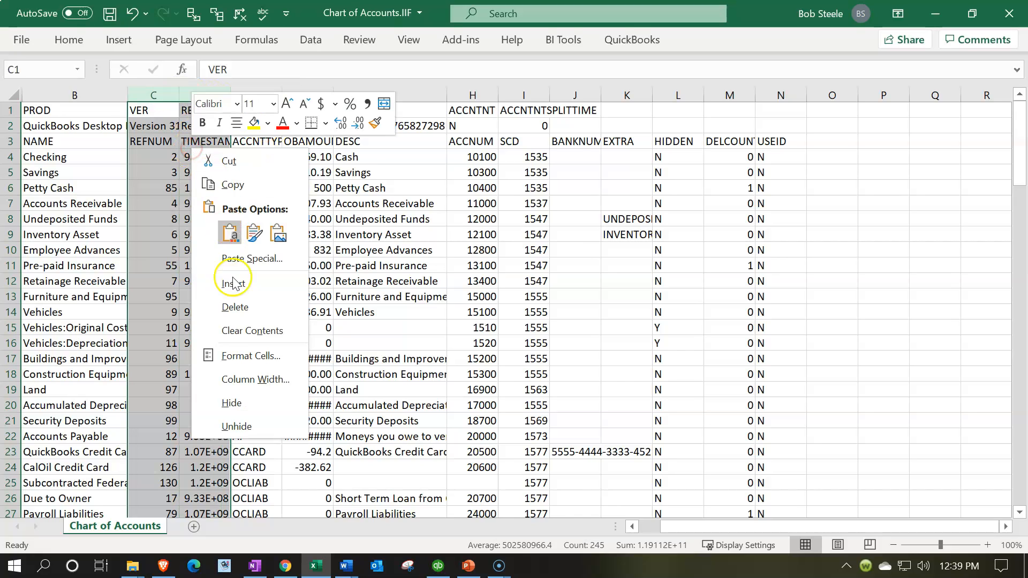
pyautogui.click(241, 397)
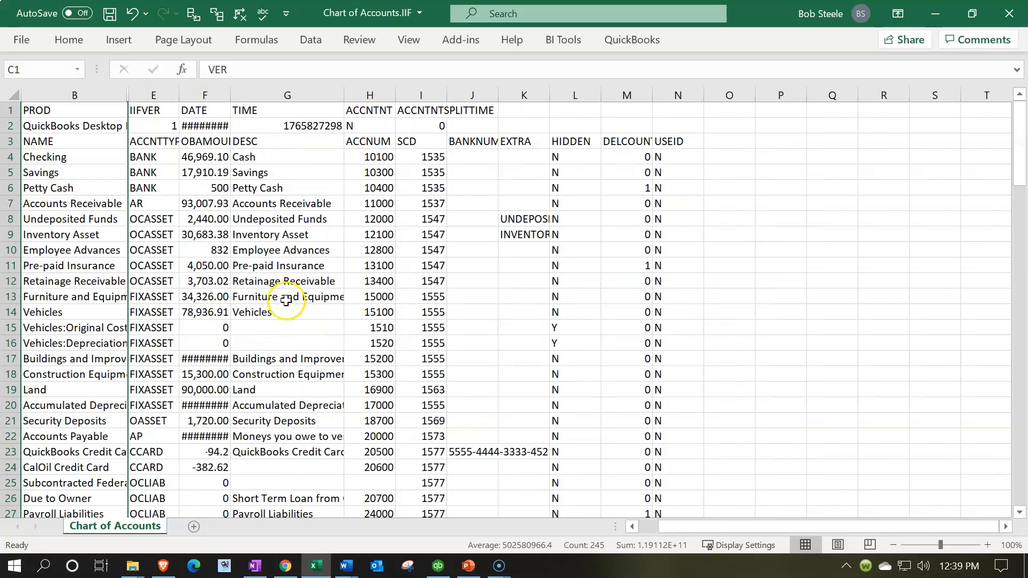
pyautogui.click(271, 299)
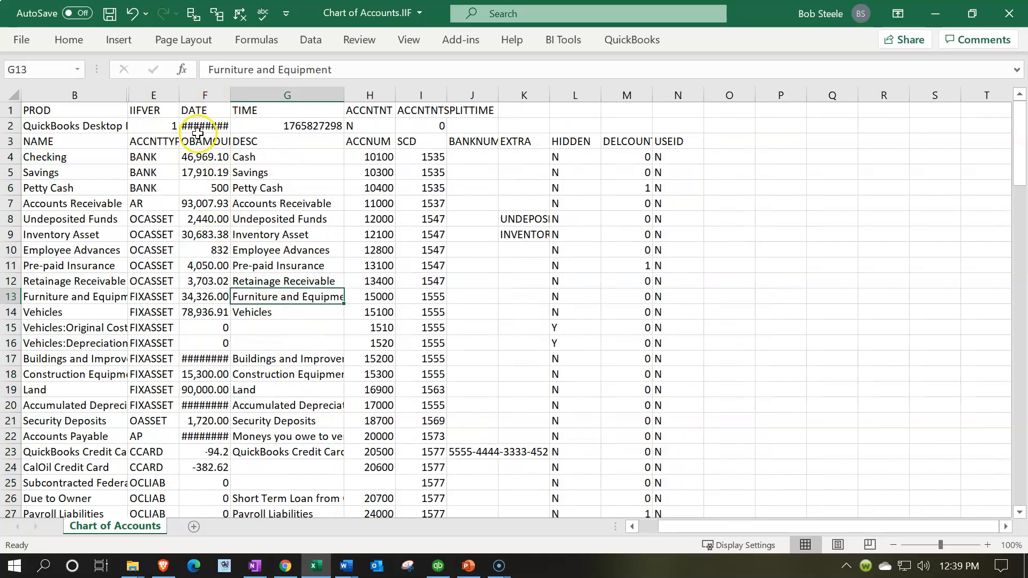
# Hide columns F and G, which hold the opening balance amounts and descriptions.
pyautogui.click(229, 99)
pyautogui.moveTo(229, 99); pyautogui.dragTo(286, 101)
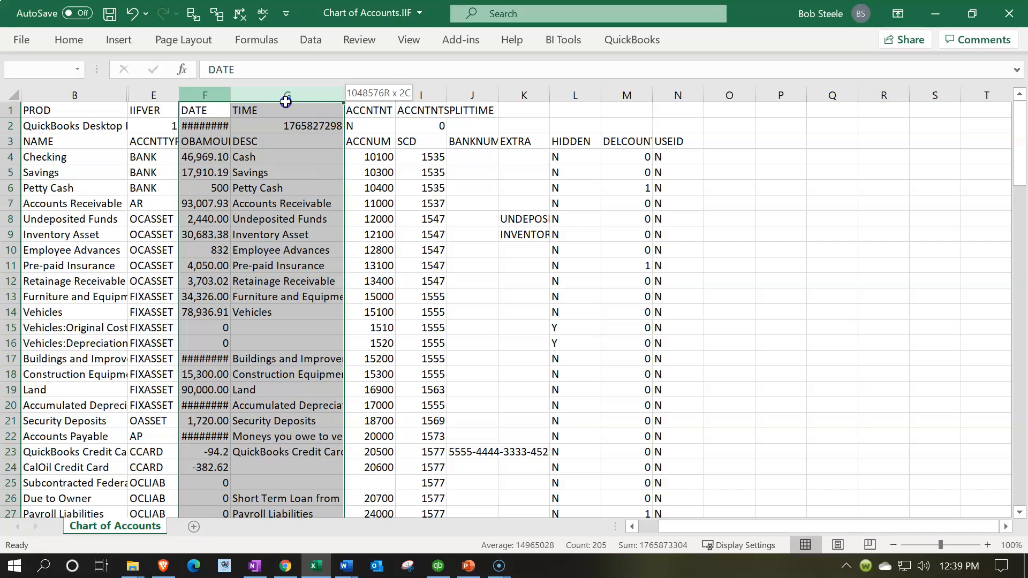
pyautogui.rightClick(317, 231)
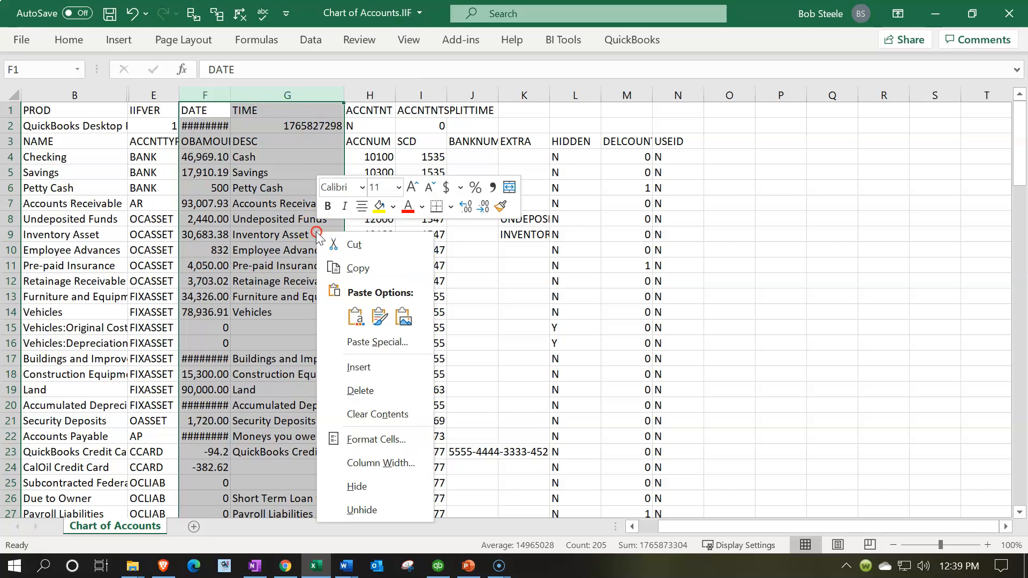
pyautogui.click(342, 481)
pyautogui.click(346, 238)
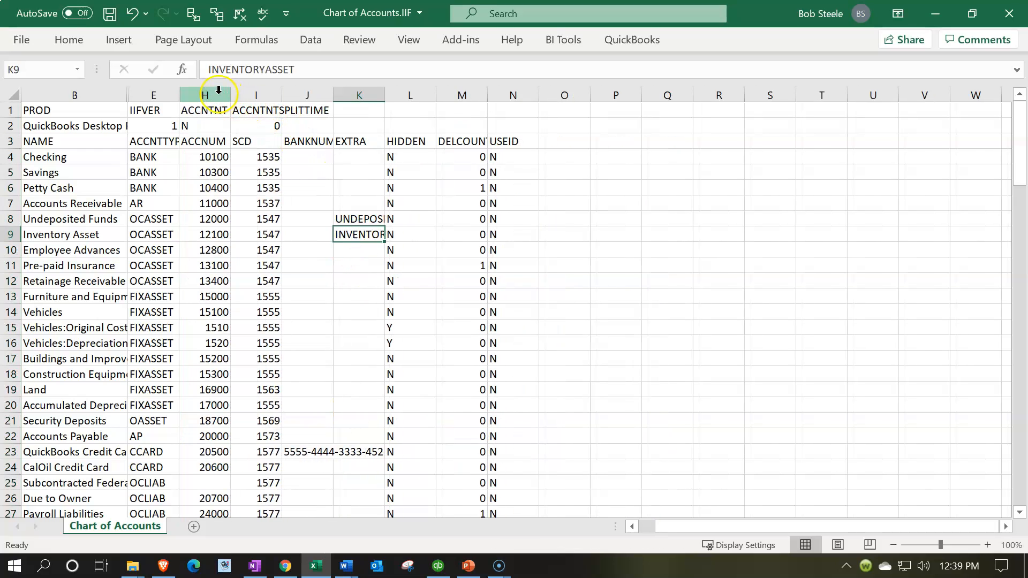
# Hide columns I through O, beyond the account number column.
pyautogui.moveTo(256, 95); pyautogui.dragTo(566, 115)
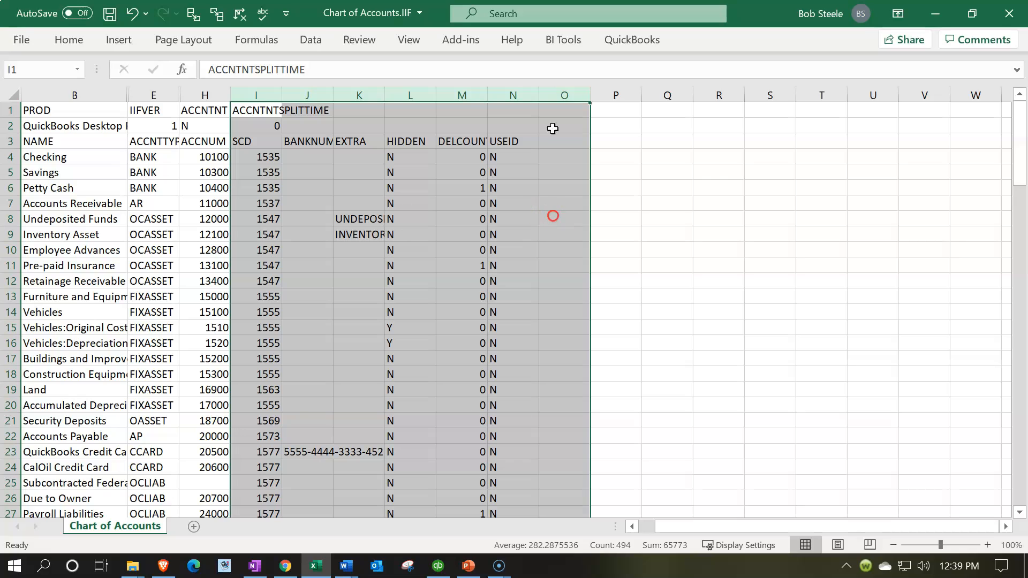
pyautogui.rightClick(557, 171)
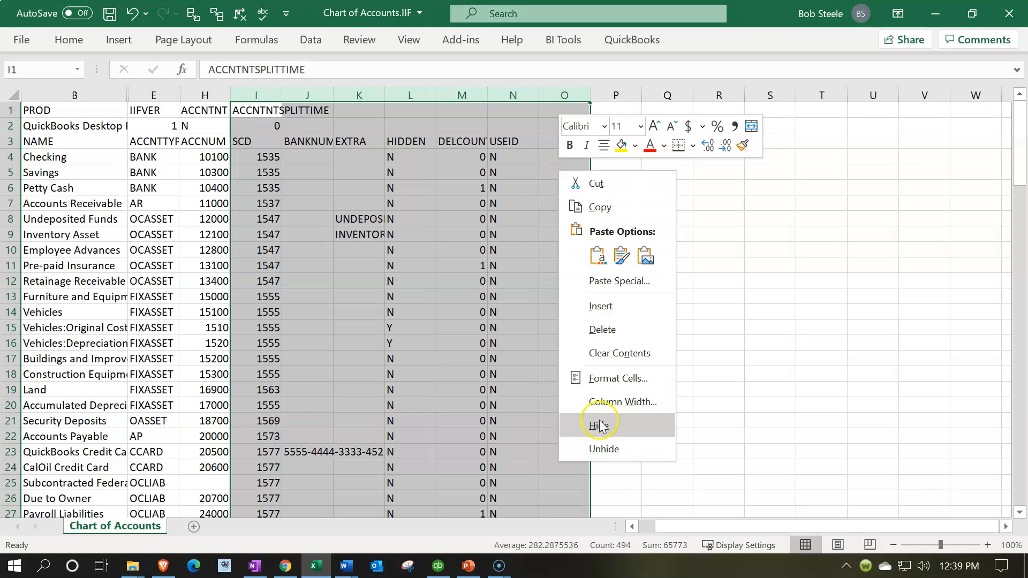
pyautogui.click(598, 426)
pyautogui.click(351, 282)
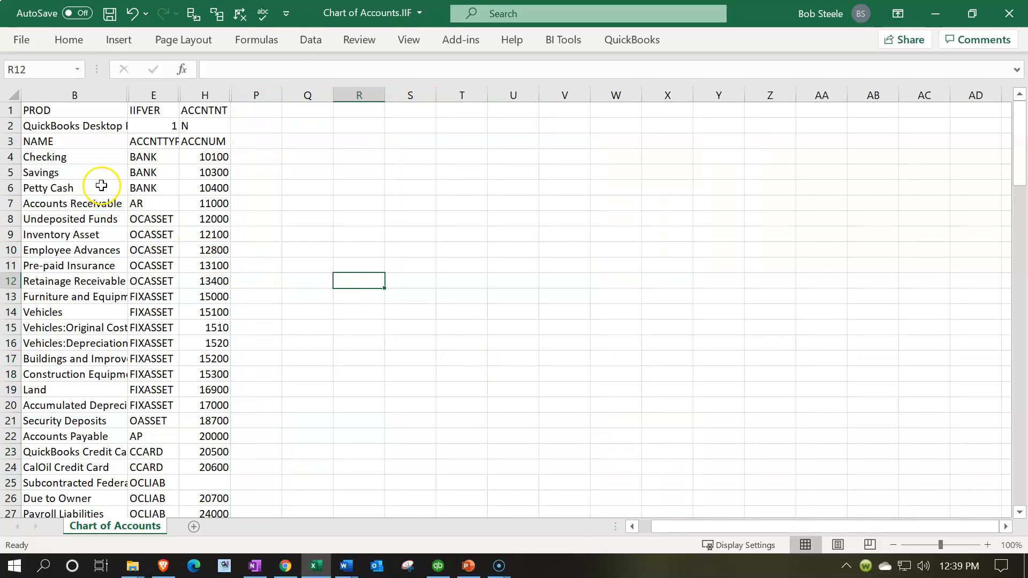
# Try to unhide the hidden columns with the whole worksheet selected.
pyautogui.moveTo(209, 157); pyautogui.dragTo(206, 207)
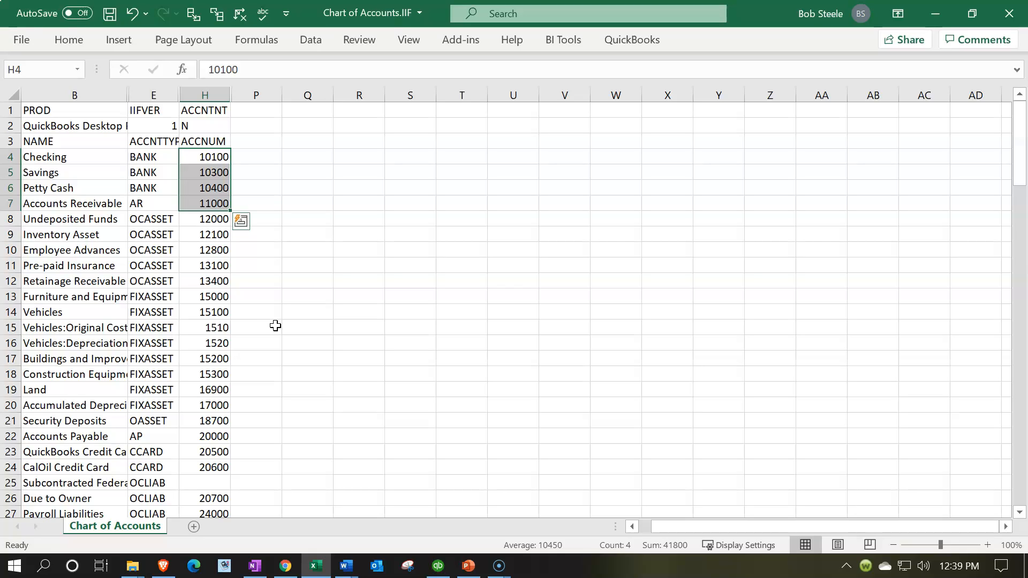
pyautogui.click(76, 94)
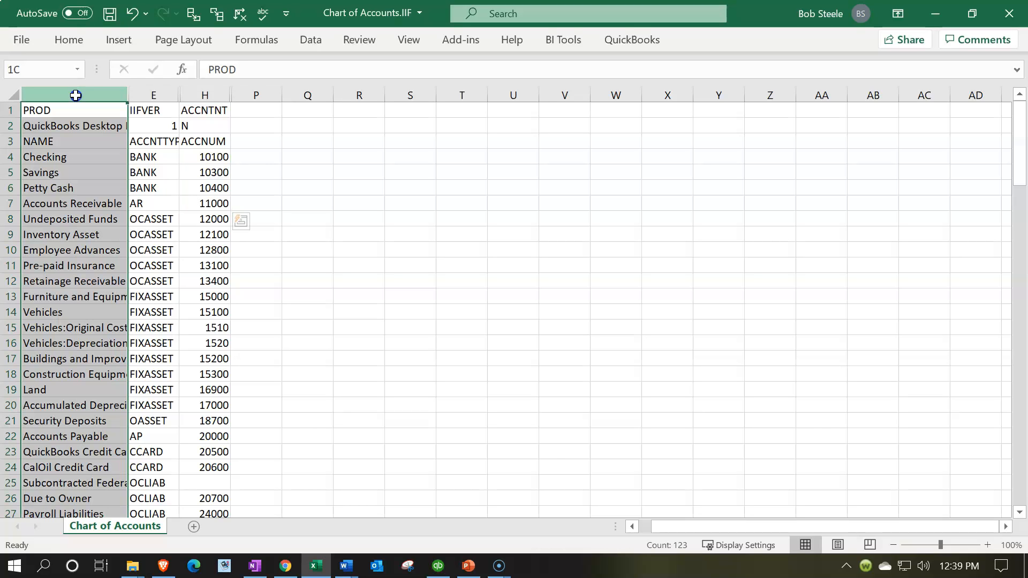
pyautogui.moveTo(75, 94); pyautogui.dragTo(271, 98)
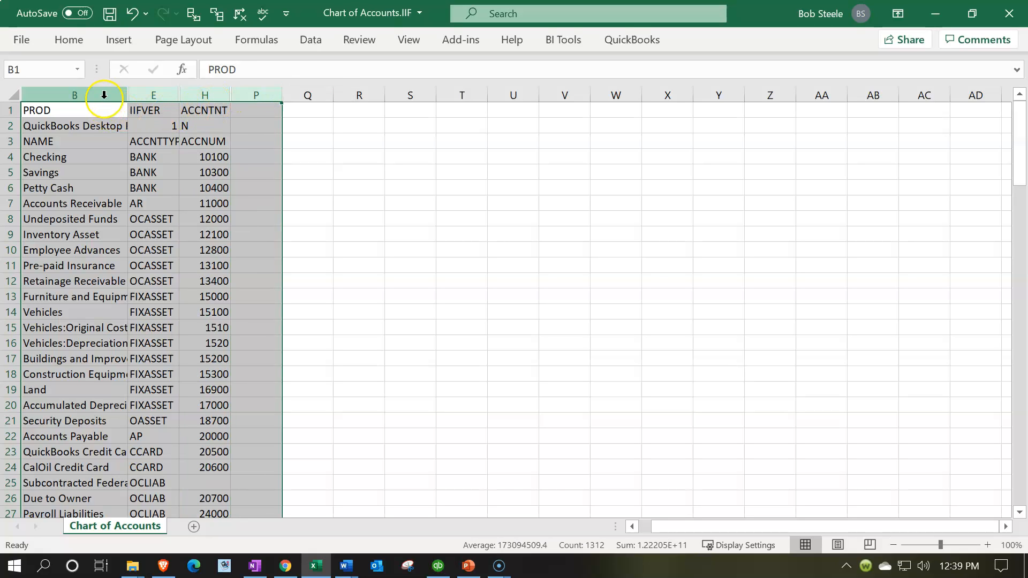
pyautogui.moveTo(101, 92); pyautogui.dragTo(236, 97)
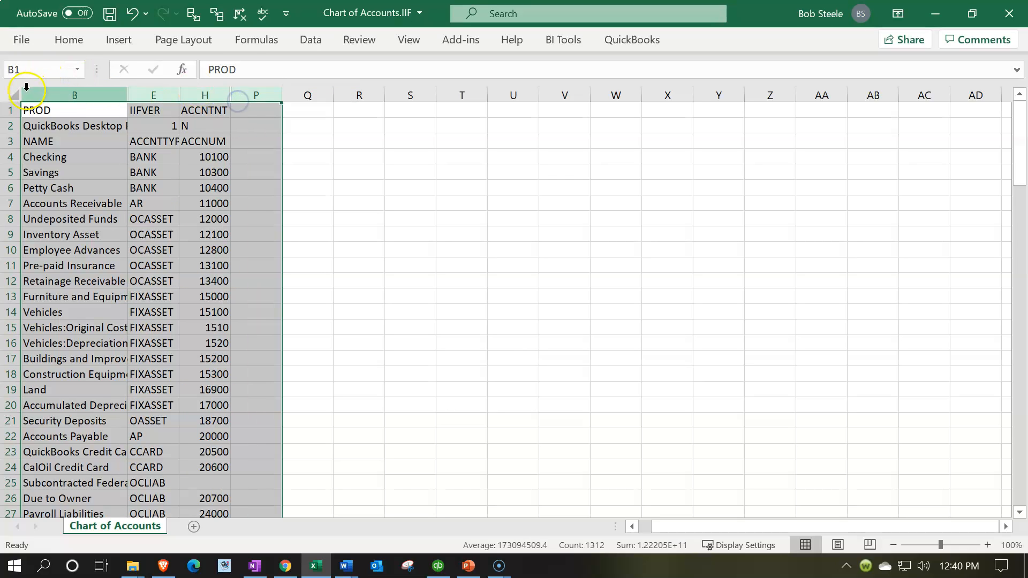
pyautogui.click(12, 97)
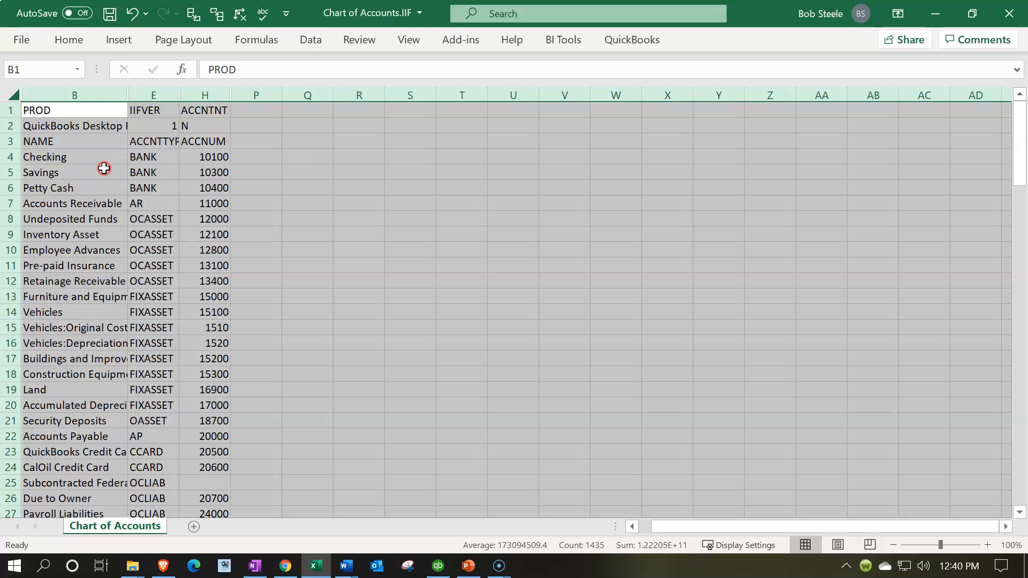
pyautogui.rightClick(87, 168)
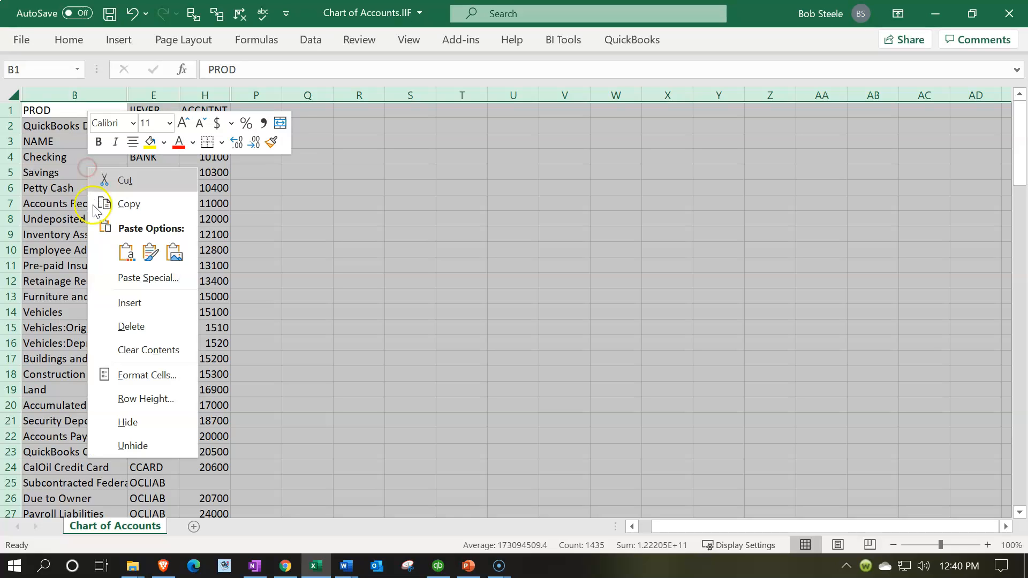
pyautogui.click(119, 445)
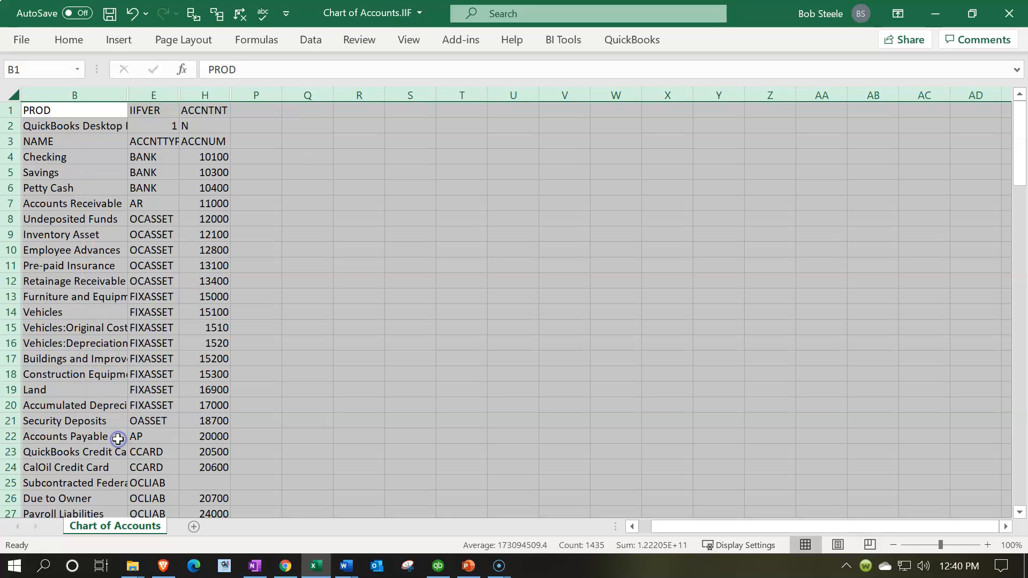
pyautogui.rightClick(363, 159)
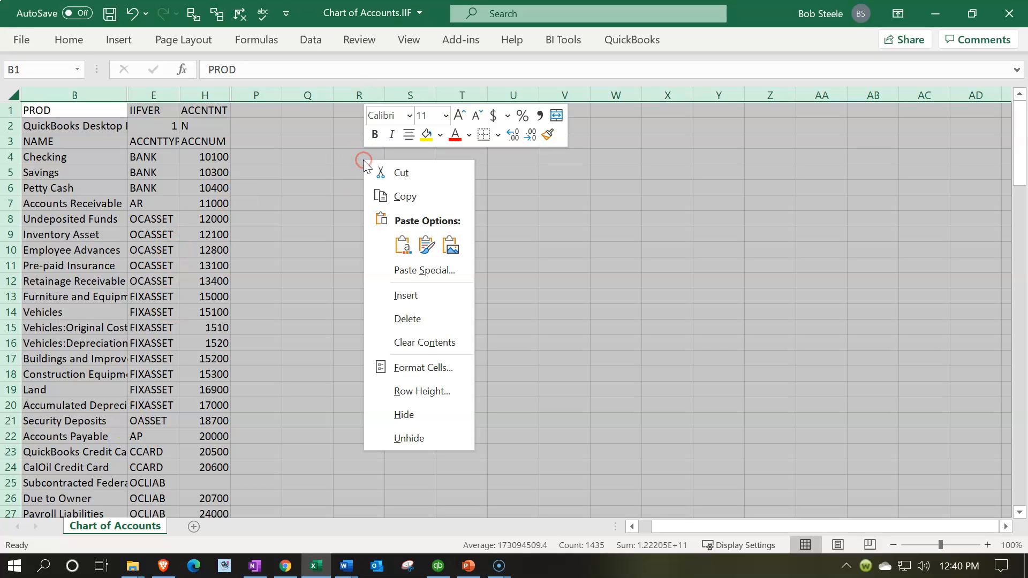
pyautogui.click(401, 442)
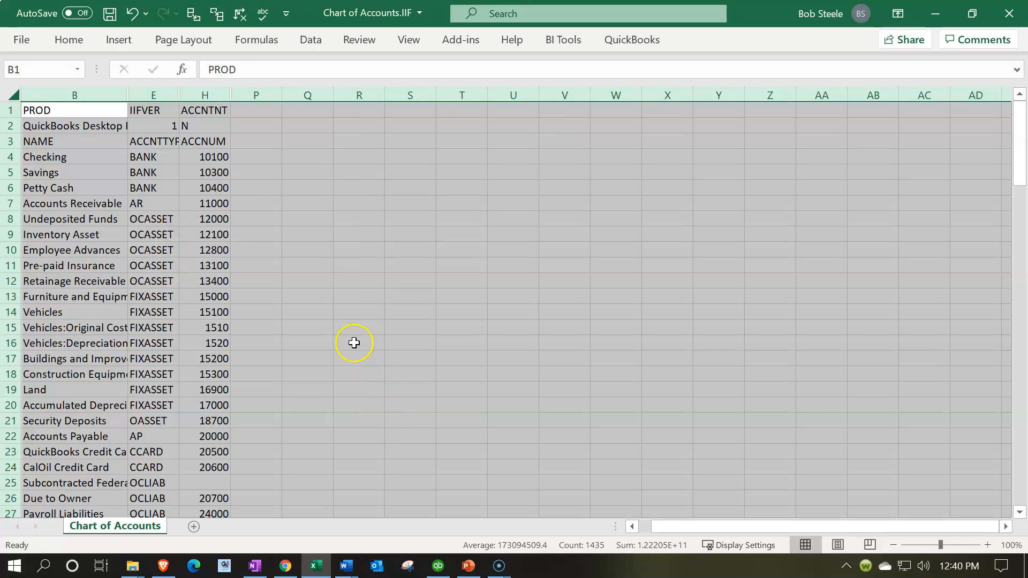
# Unhide all the hidden columns from A through P, and select the Undeposited Funds account number.
pyautogui.click(360, 233)
pyautogui.moveTo(257, 94); pyautogui.dragTo(7, 92)
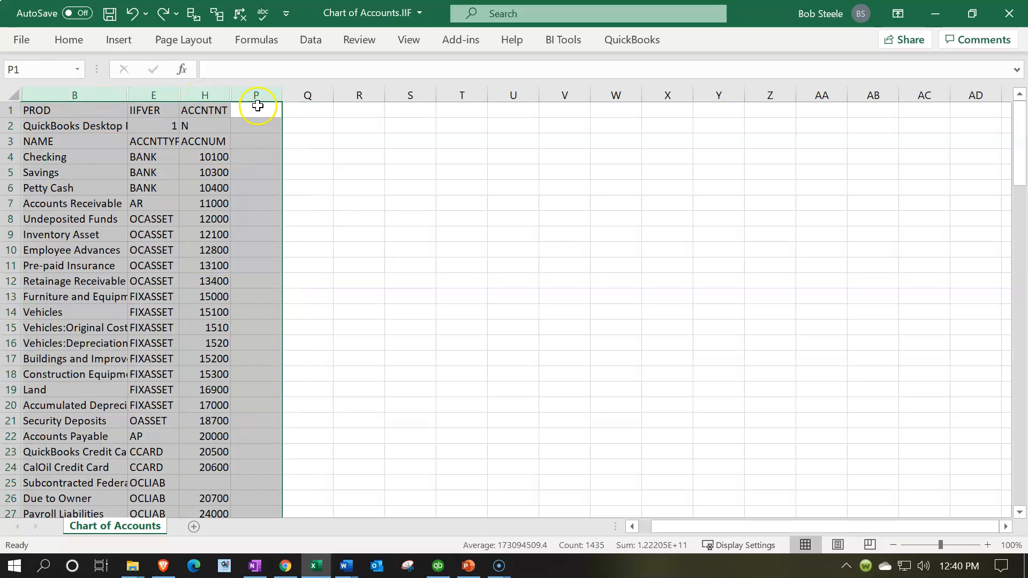
pyautogui.click(252, 95)
pyautogui.moveTo(252, 95); pyautogui.dragTo(6, 92)
pyautogui.rightClick(120, 177)
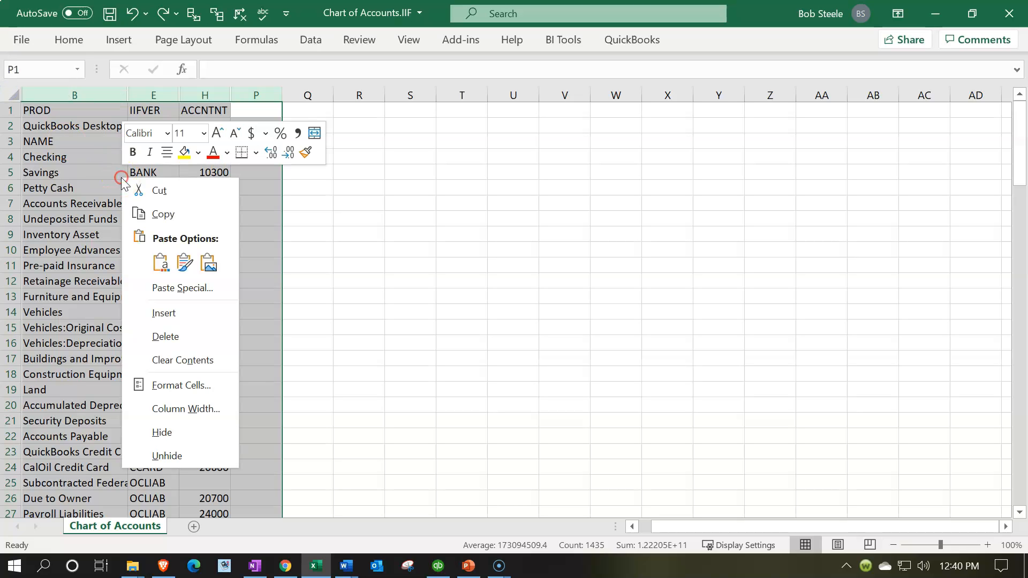
pyautogui.click(180, 456)
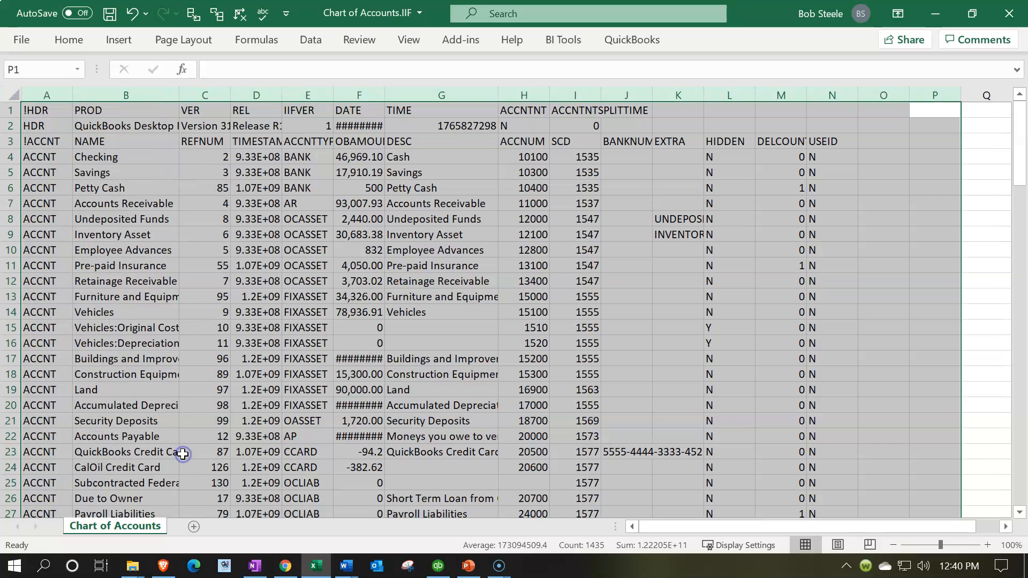
pyautogui.click(235, 253)
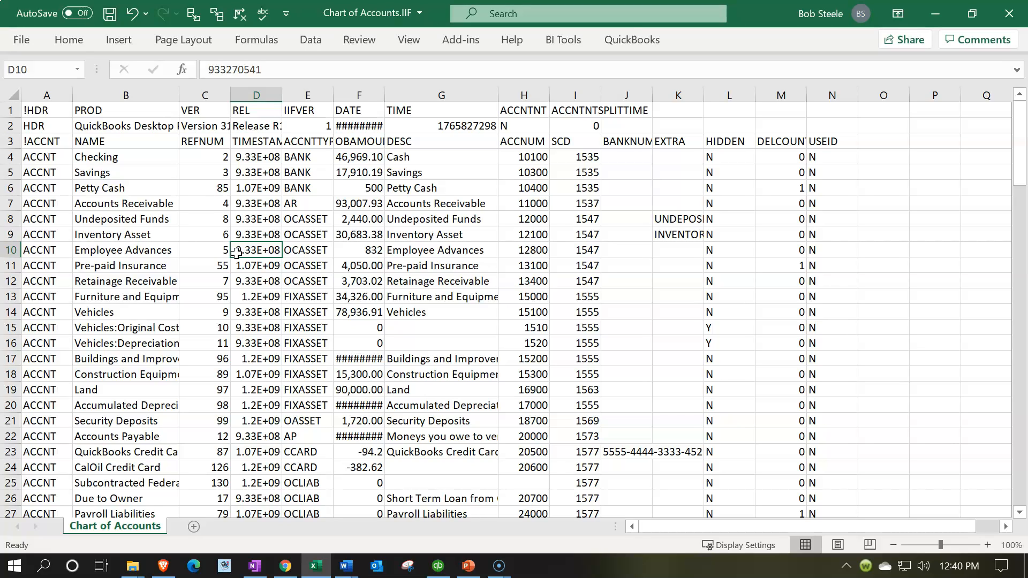
pyautogui.click(541, 224)
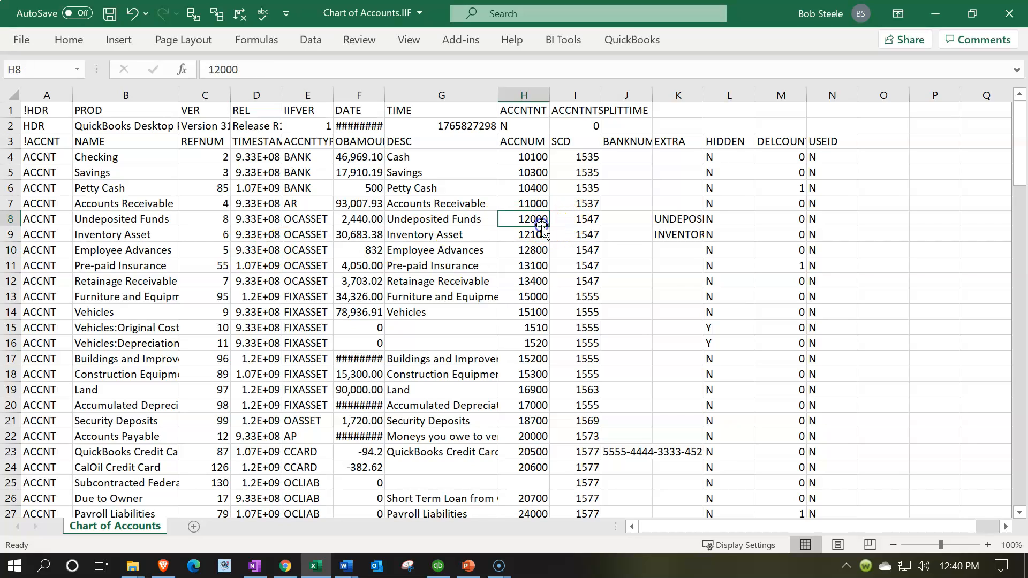